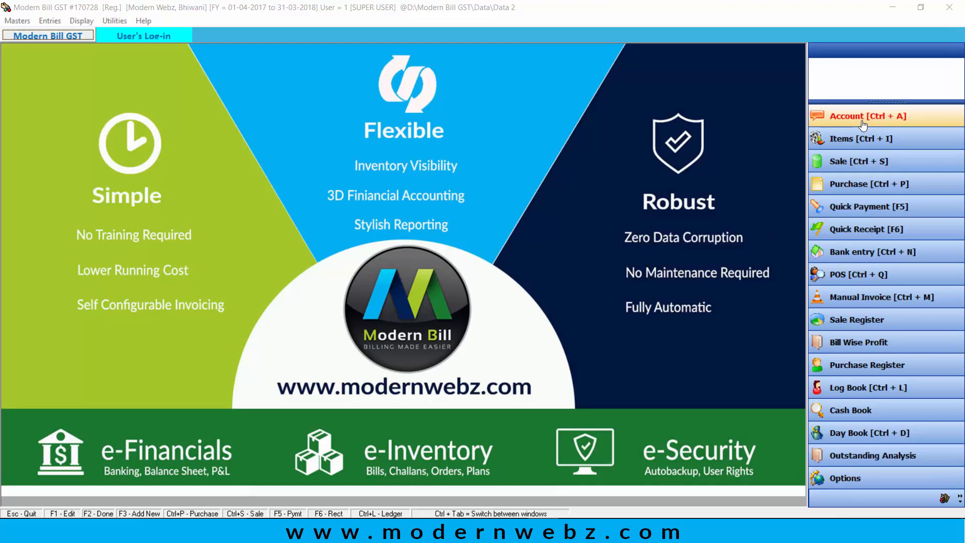
# Step: Look through the Entries and Masters menus, then open the Address Book with Ctrl+A
pyautogui.click(52, 20)
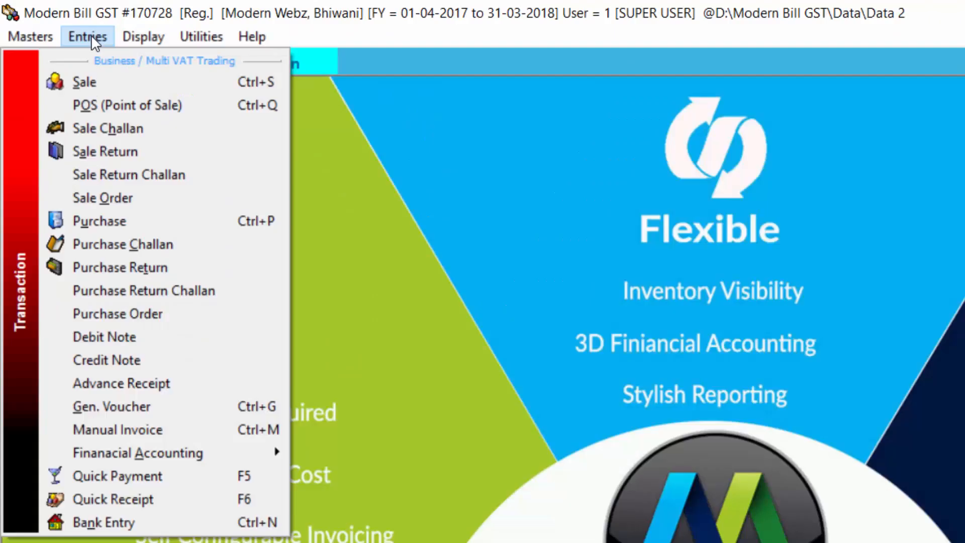
pyautogui.moveTo(45, 37)
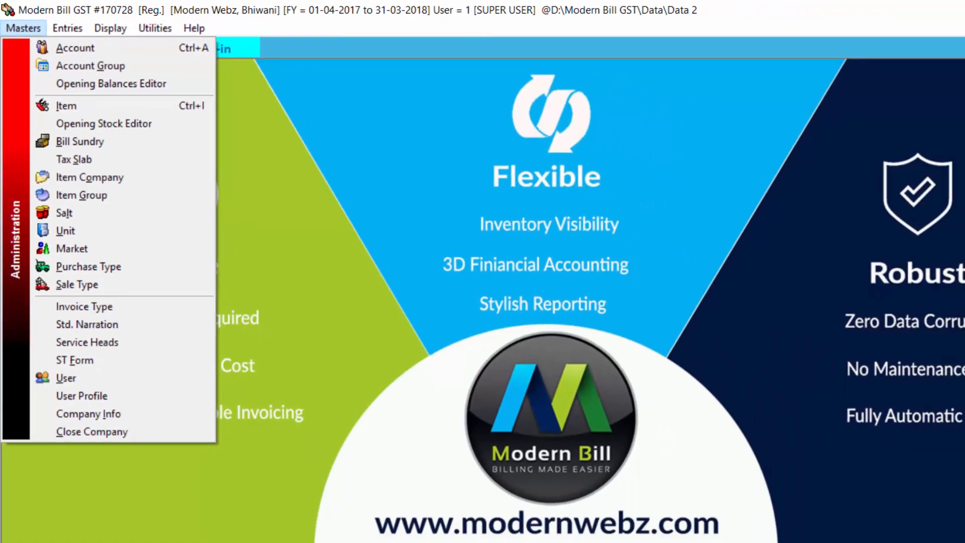
pyautogui.click(689, 99)
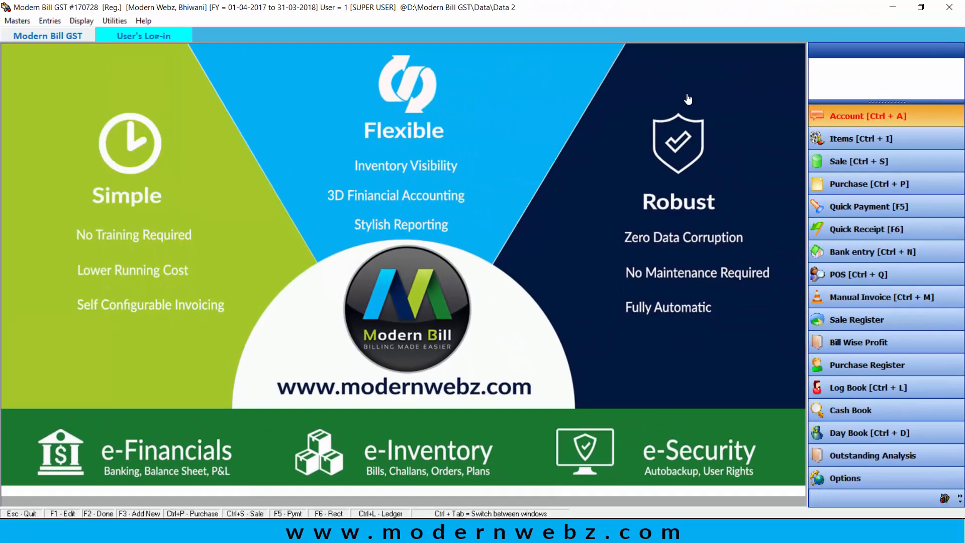
pyautogui.hotkey('ctrl', 'a')
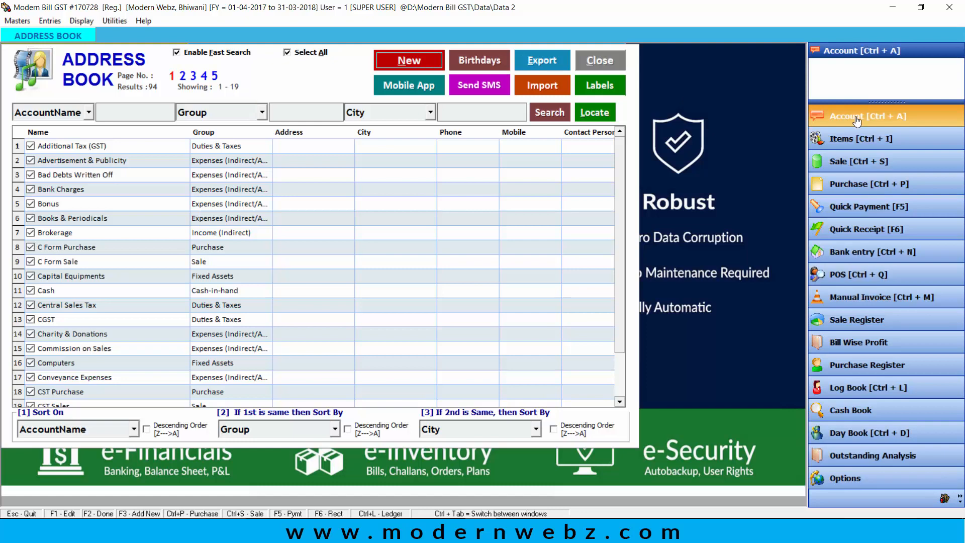
# Step: Click New in the Address Book to open a blank Create Account form
pyautogui.click(410, 60)
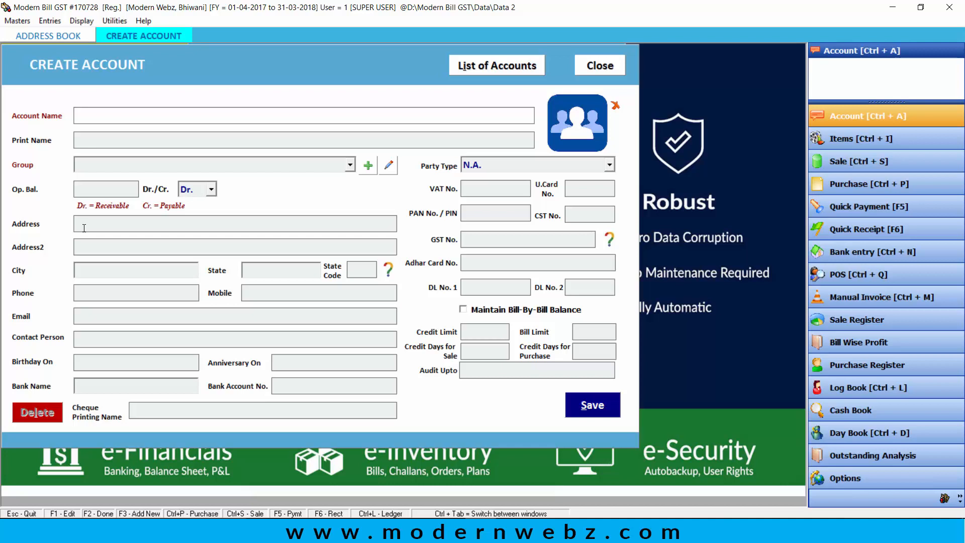
# Step: Enter the account name Om Computers and choose SUPPLIERS from the Group list
pyautogui.write('Om computers')
pyautogui.press('Return')
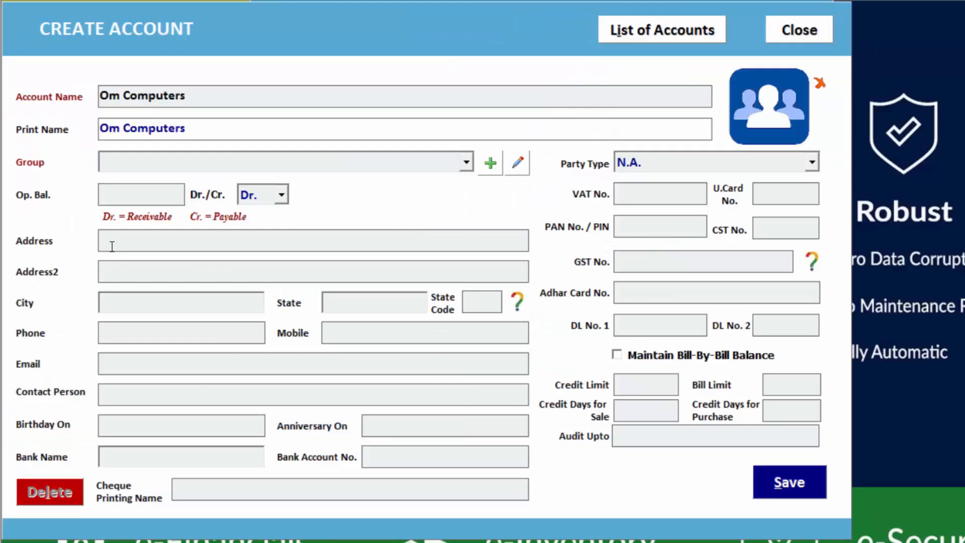
pyautogui.press('Return')
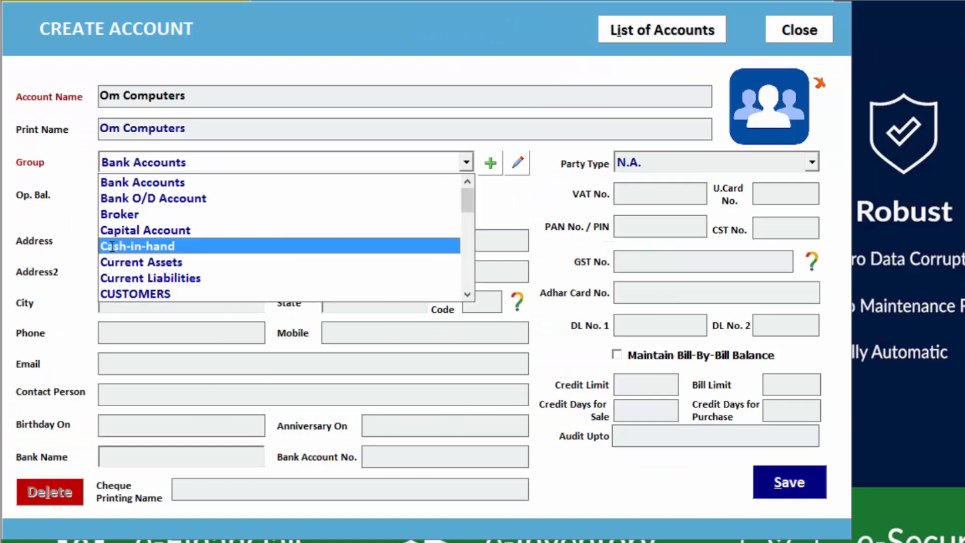
pyautogui.press('Down')
pyautogui.press('Down')
pyautogui.press('Down')
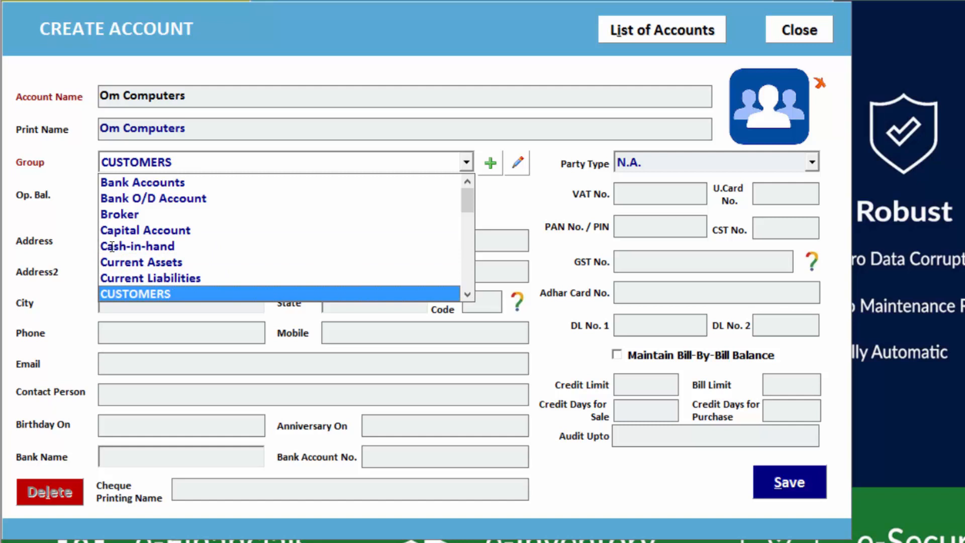
pyautogui.press('Down')
pyautogui.press('Down')
pyautogui.press('Down')
pyautogui.press('Down')
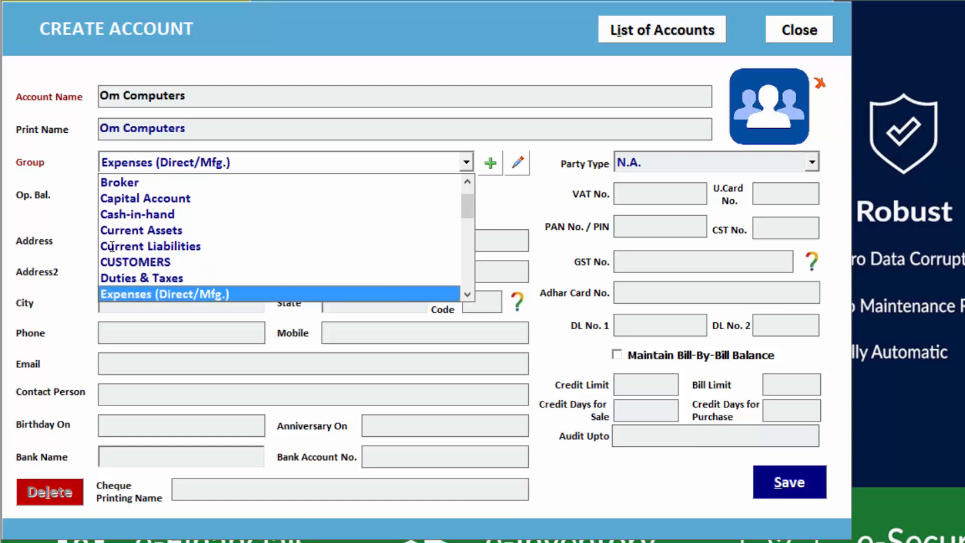
pyautogui.press('Down')
pyautogui.press('Down')
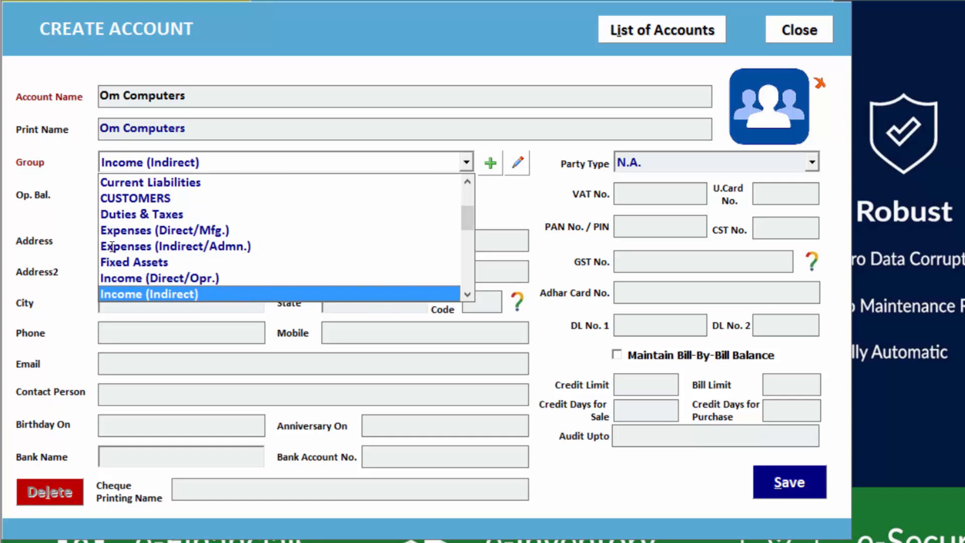
pyautogui.press('Down')
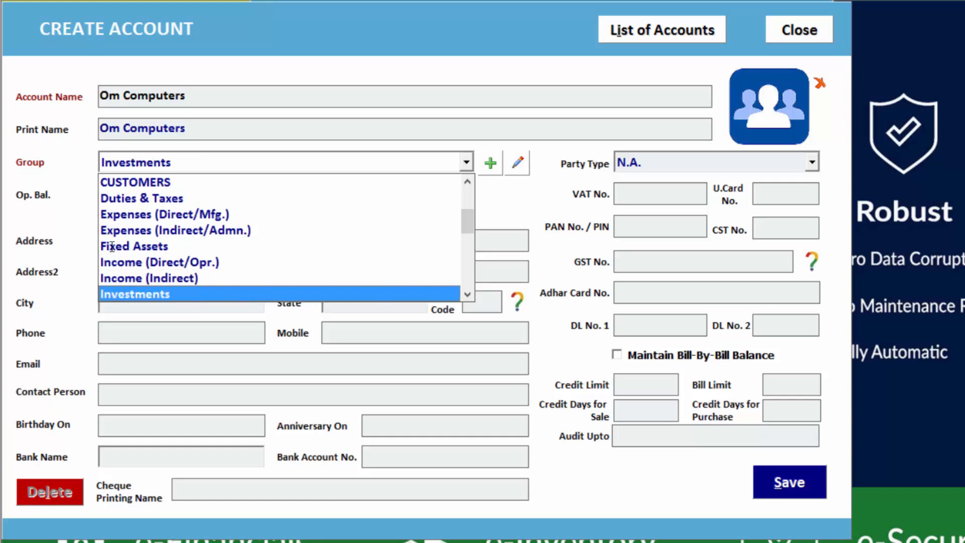
pyautogui.press('Down')
pyautogui.press('Down')
pyautogui.press('Down')
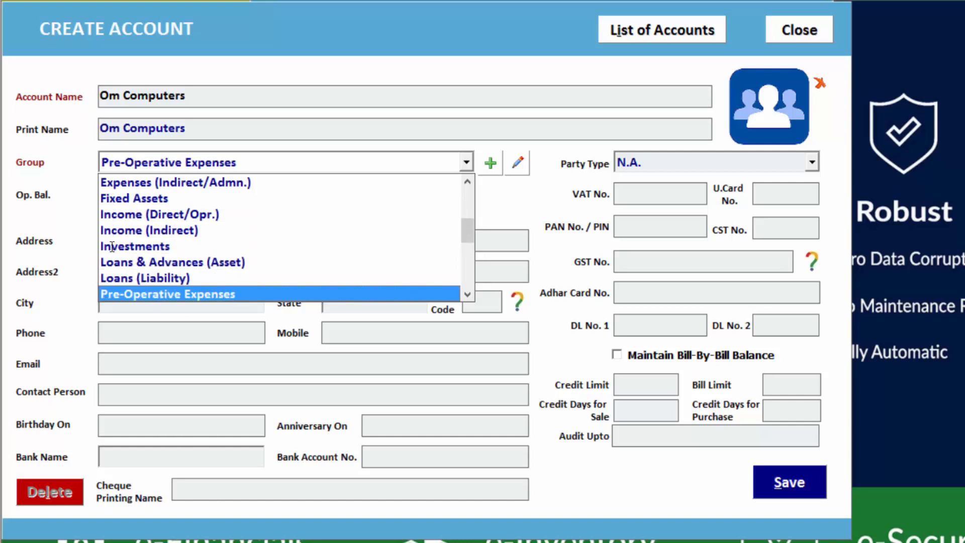
pyautogui.press('Down')
pyautogui.press('Down')
pyautogui.press('Down')
pyautogui.press('Down')
pyautogui.press('Down')
pyautogui.press('Down')
pyautogui.press('Down')
pyautogui.press('Down')
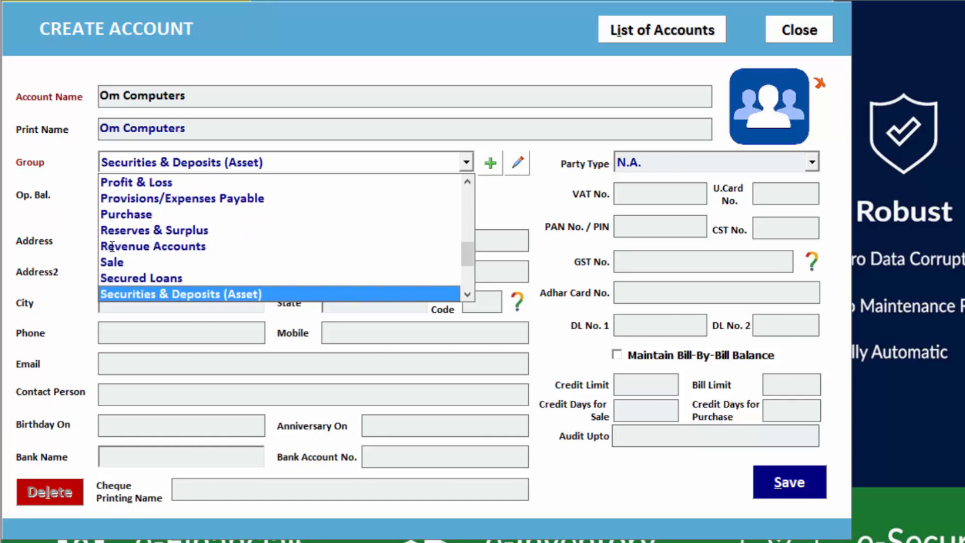
pyautogui.press('Down')
pyautogui.press('Down')
pyautogui.press('Down')
pyautogui.press('Down')
pyautogui.press('Down')
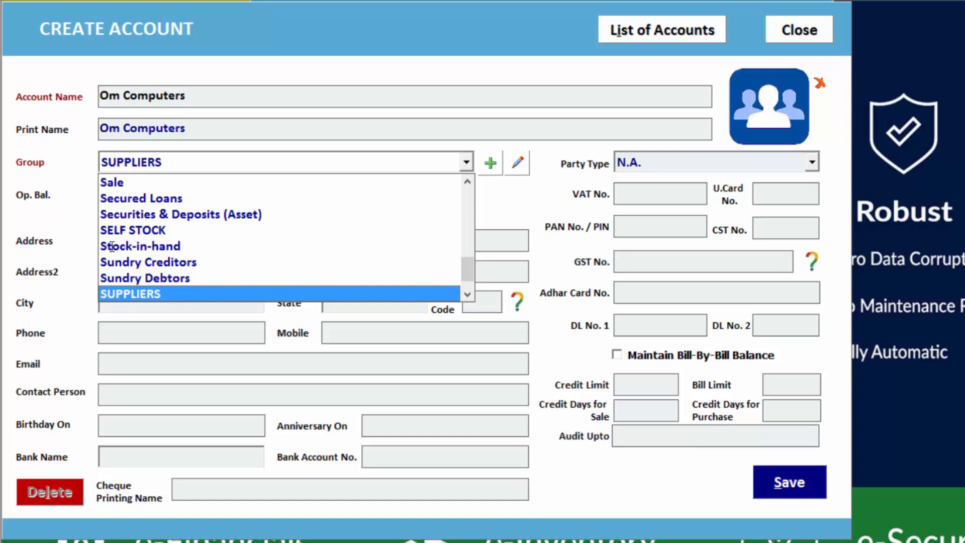
pyautogui.press('Return')
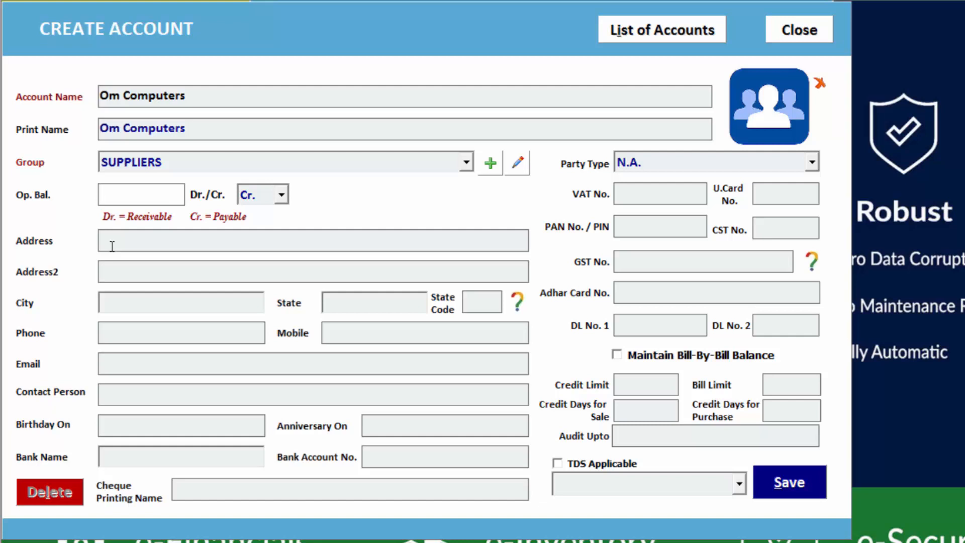
# Step: Set the opening balance to 10000 Cr. so it counts as payable
pyautogui.write('10000')
pyautogui.click(282, 195)
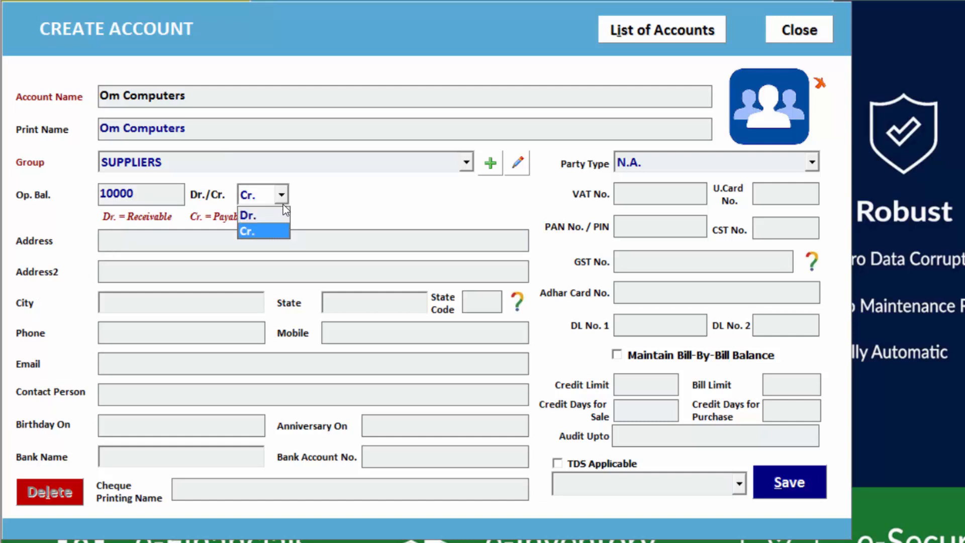
pyautogui.click(286, 216)
pyautogui.click(285, 196)
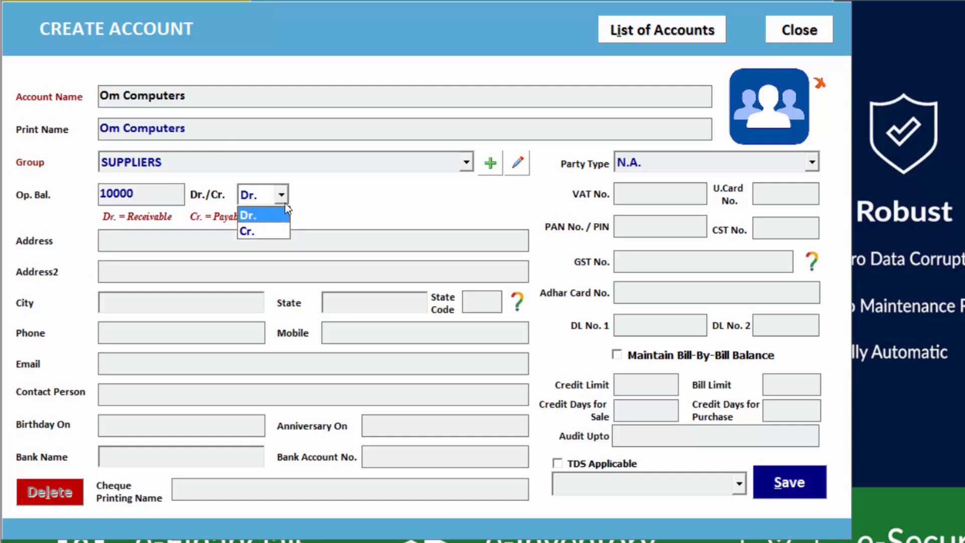
pyautogui.click(261, 231)
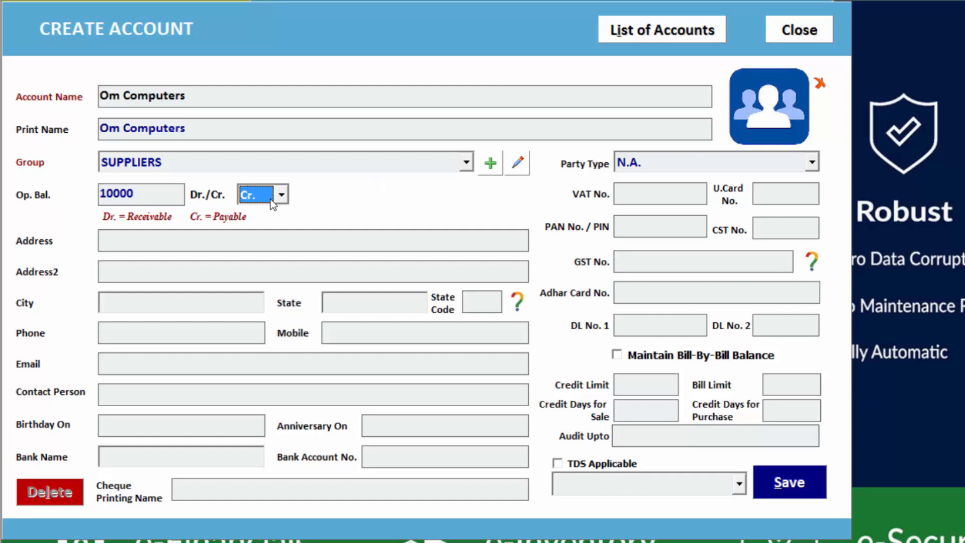
pyautogui.press('Return')
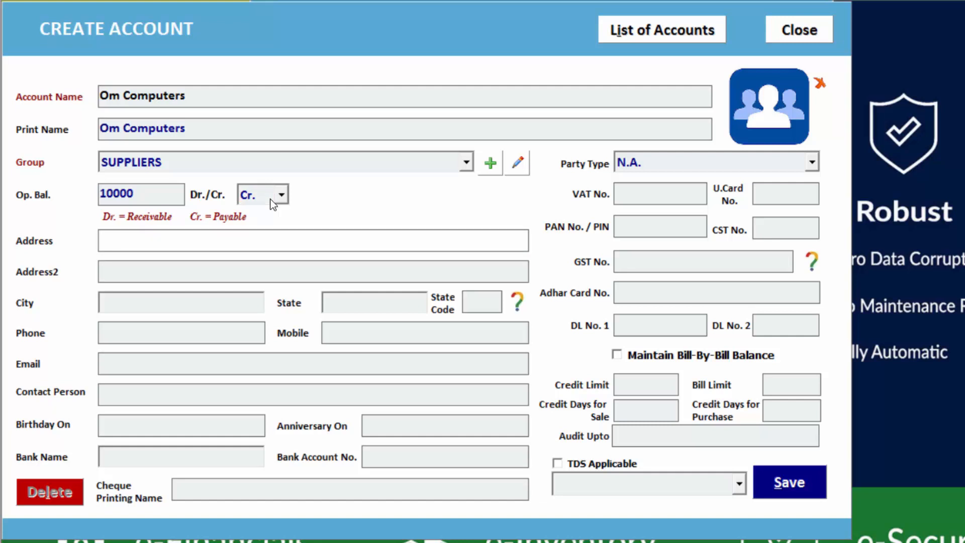
# Step: Enter the supplier's street address, city Bhiwani, state Haryana and state code 06
pyautogui.write('Vikas Nagar')
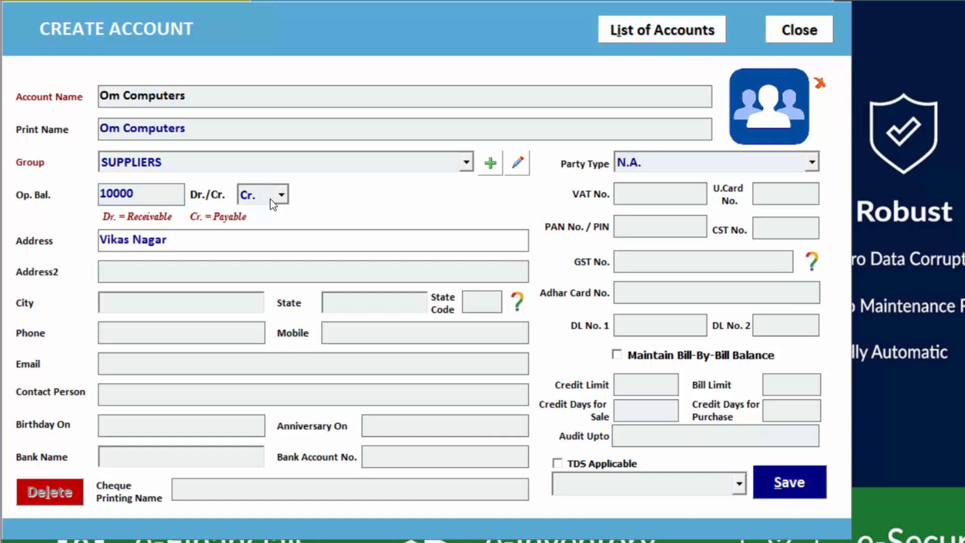
pyautogui.write(', Bhiwani')
pyautogui.press('Return')
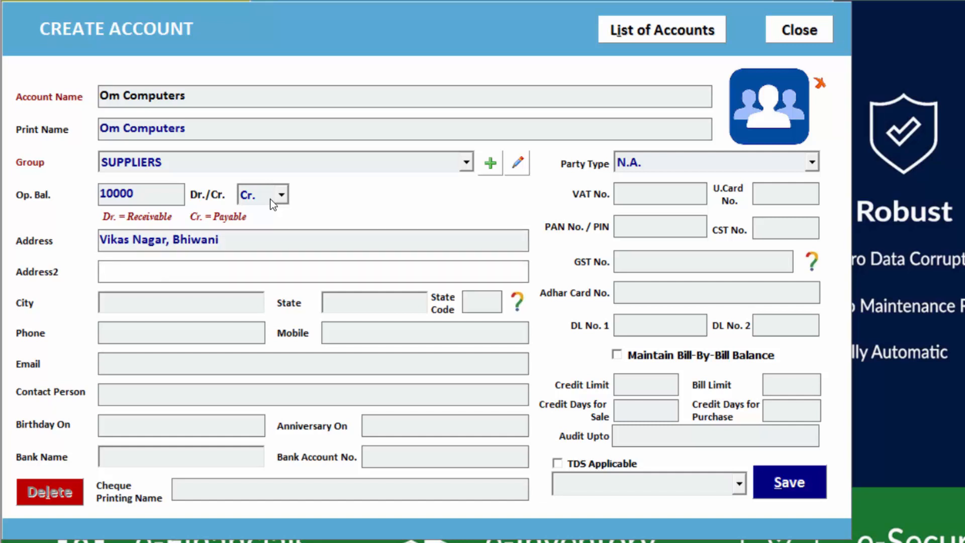
pyautogui.press('Return')
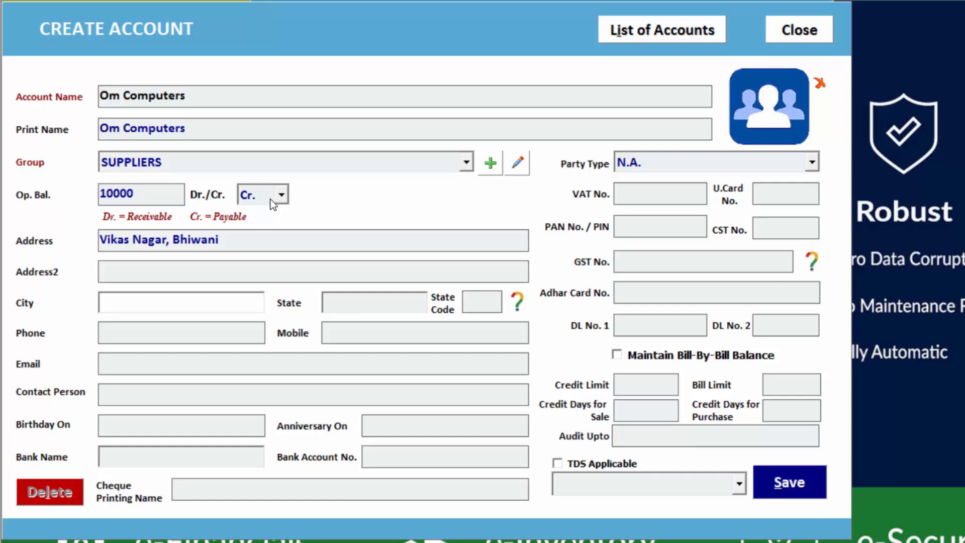
pyautogui.write('Bhiwani')
pyautogui.press('Return')
pyautogui.write('Ha')
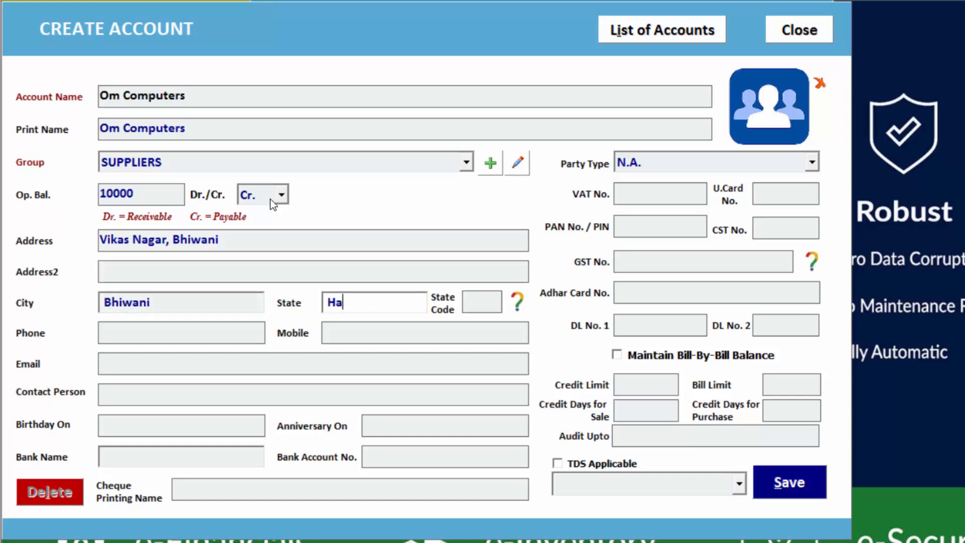
pyautogui.write('ryana')
pyautogui.press('Return')
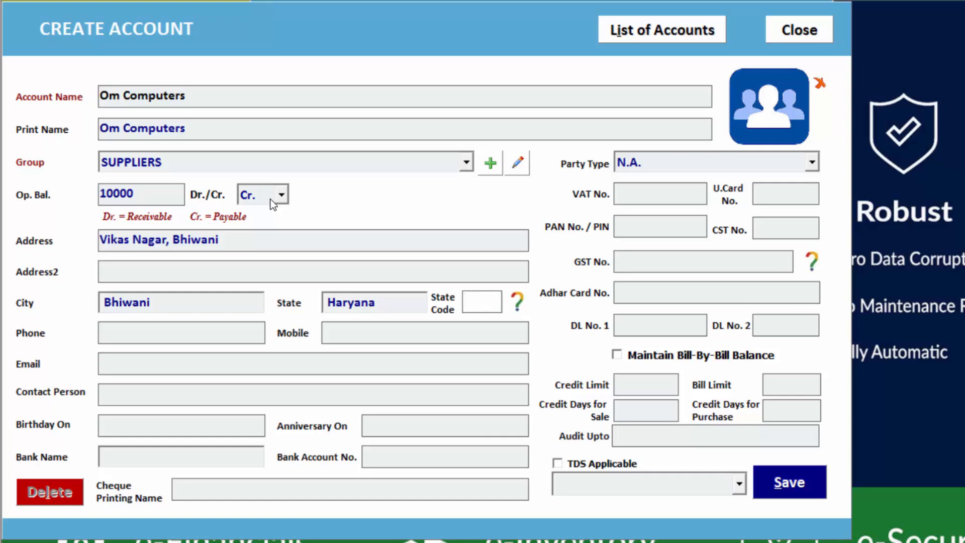
pyautogui.write('06')
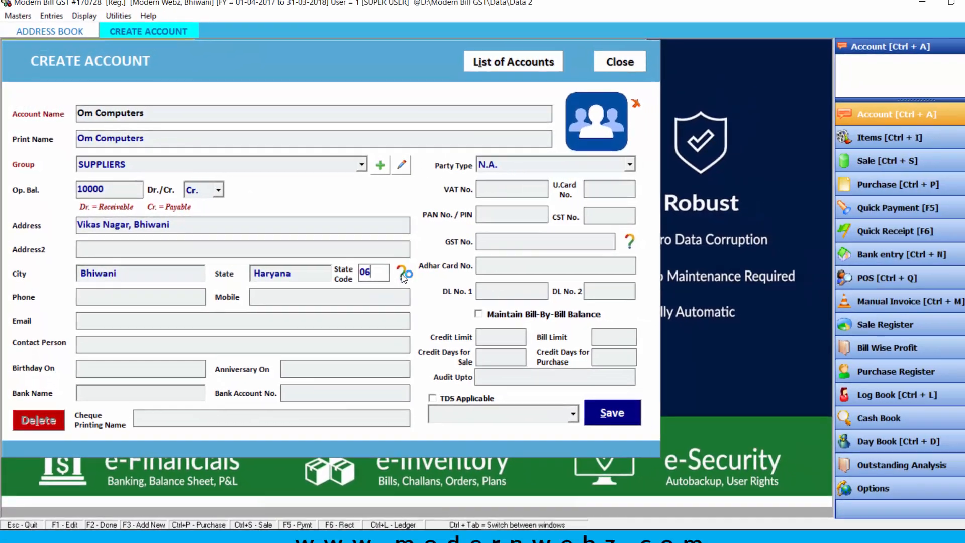
# Step: Check the GST state code list in Chrome, then switch back to the Create Account form
pyautogui.click(516, 301)
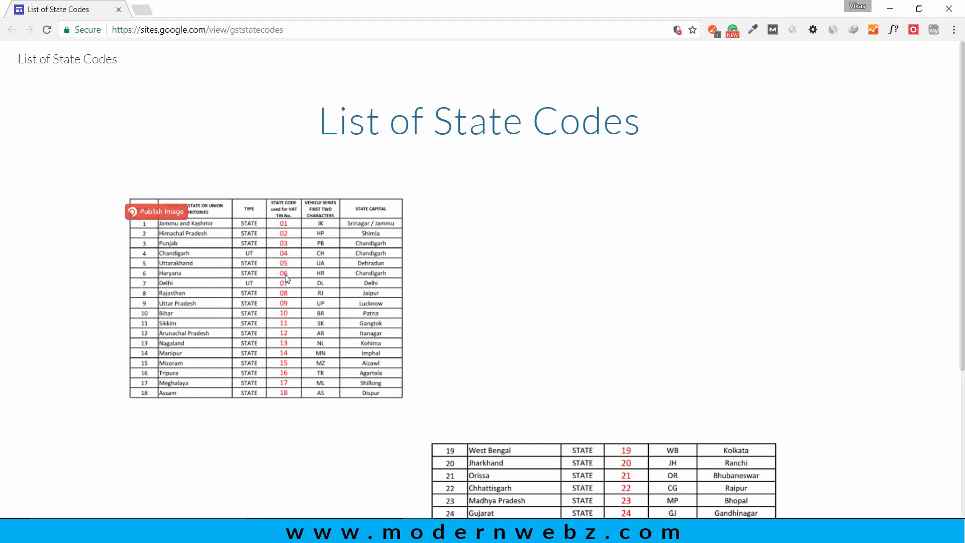
pyautogui.scroll(-4, 403, 258)
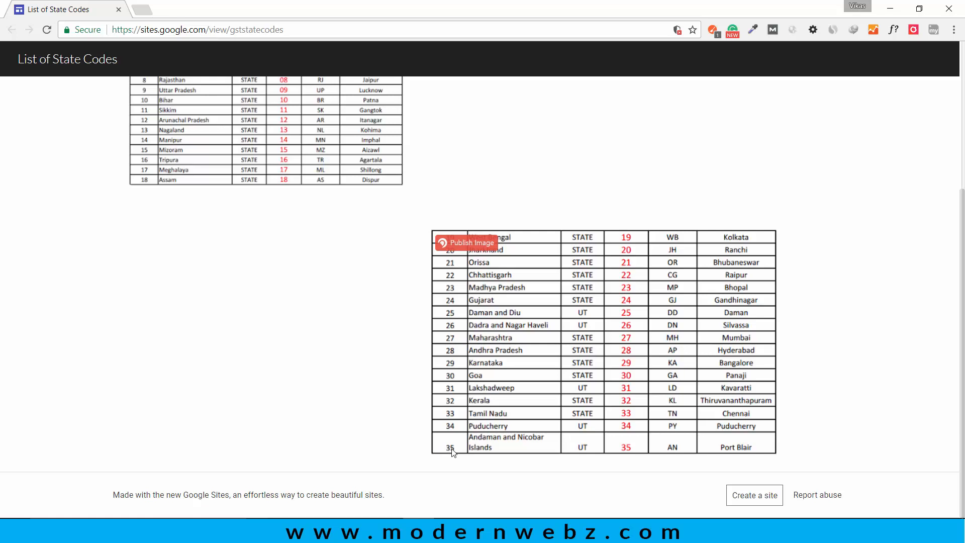
pyautogui.scroll(4, 394, 405)
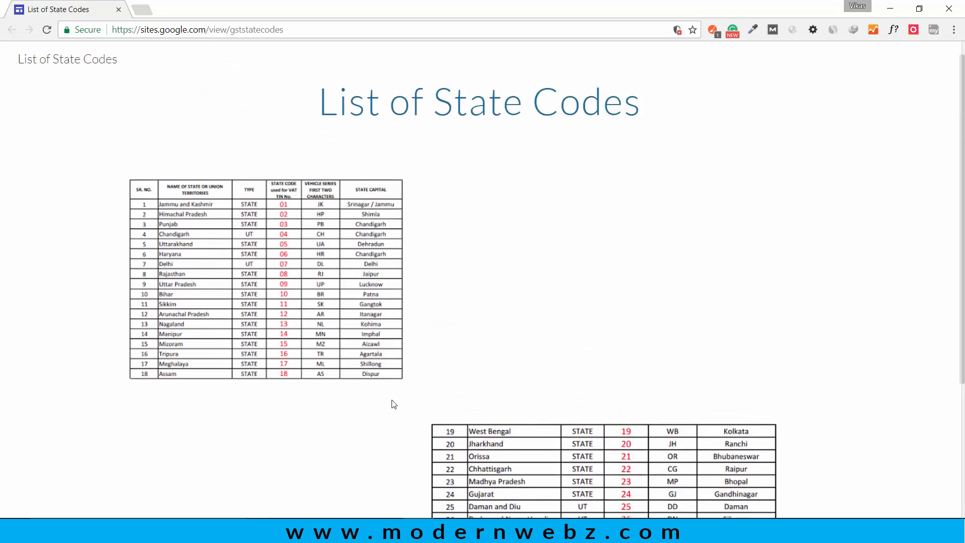
pyautogui.scroll(1, 394, 404)
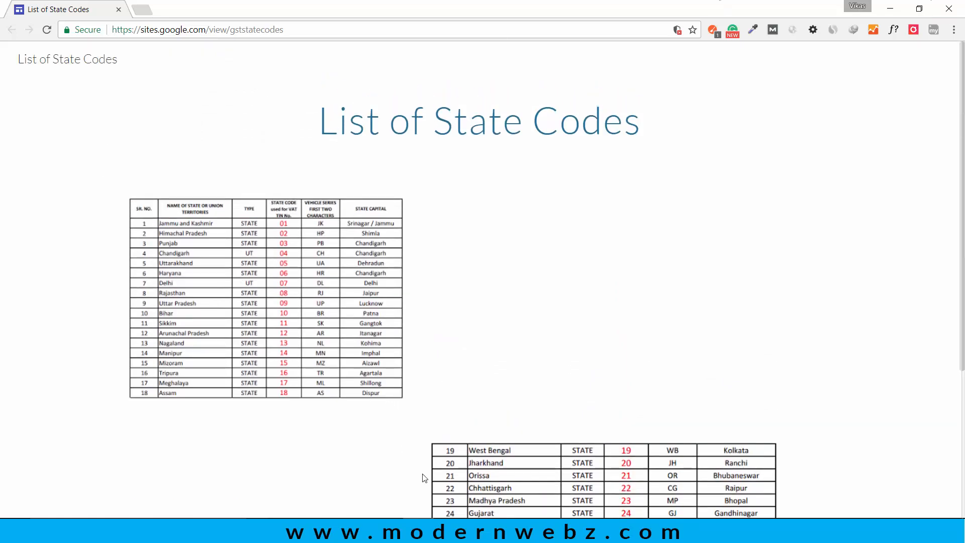
pyautogui.click(481, 532)
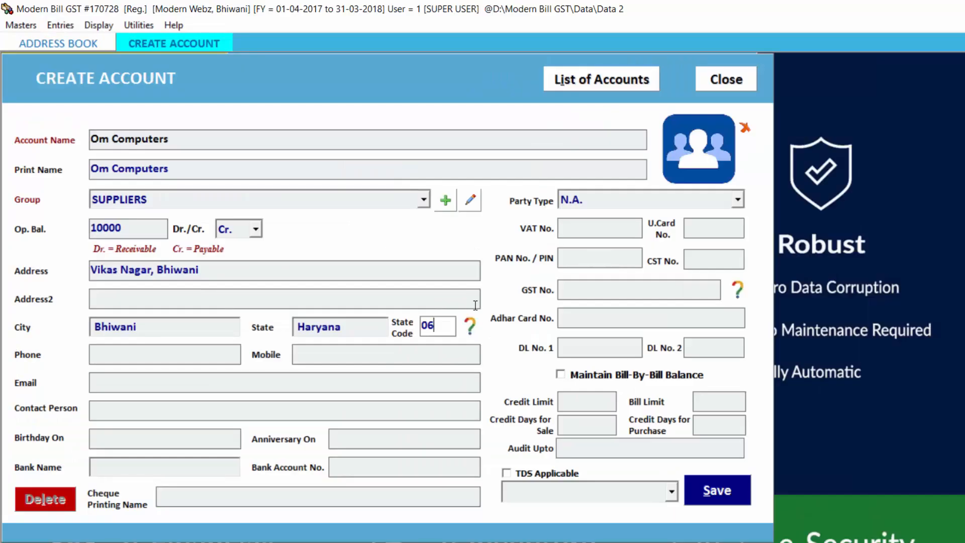
# Step: Fill in the supplier's phone, mobile and e-mail, skipping contact person and date fields
pyautogui.press('Return')
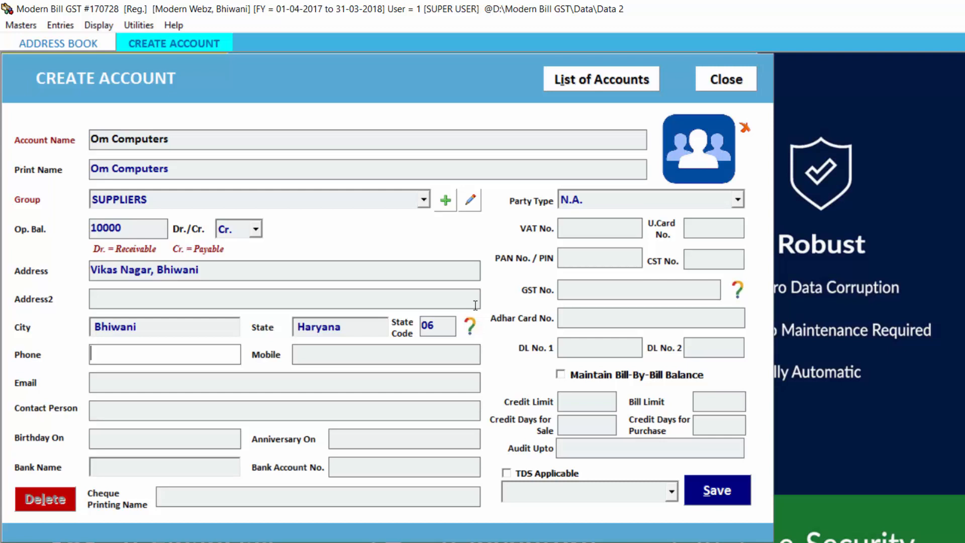
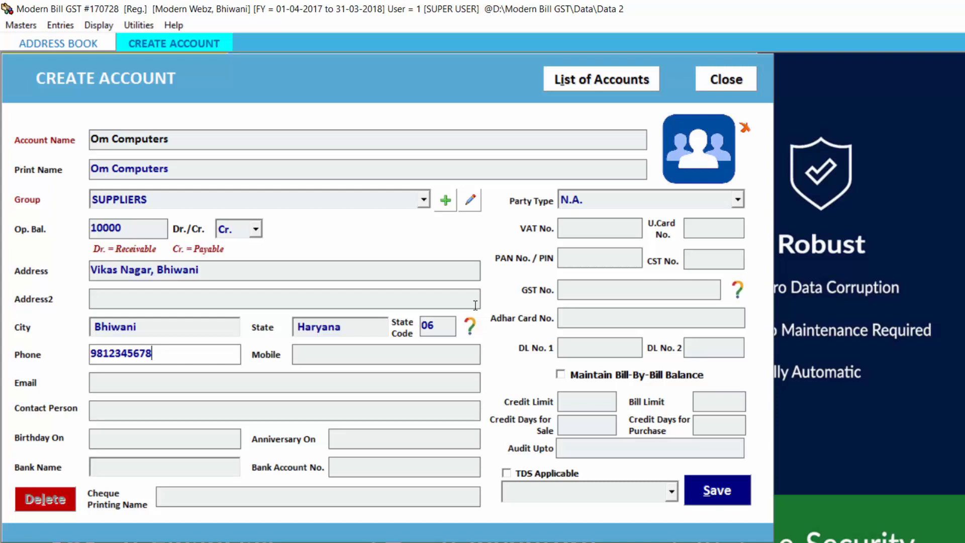
pyautogui.press('Tab')
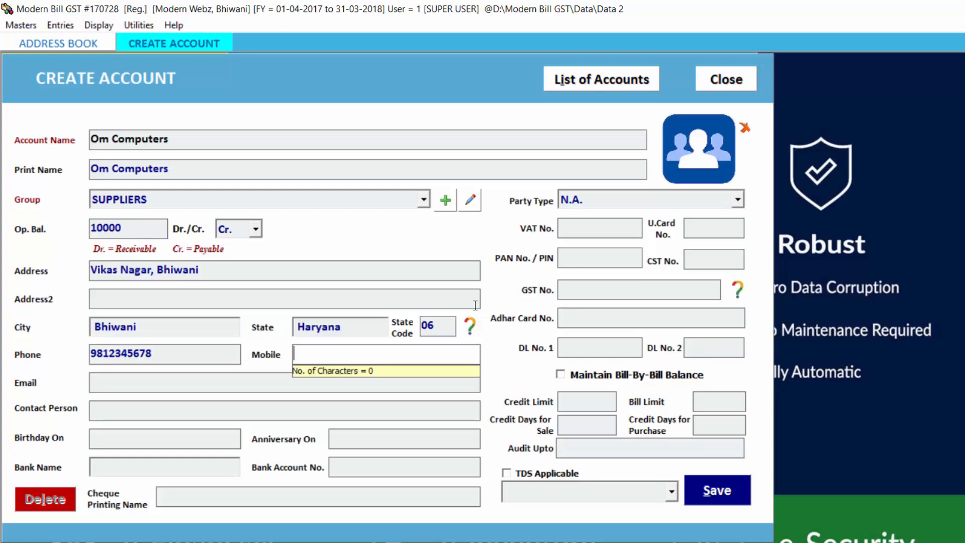
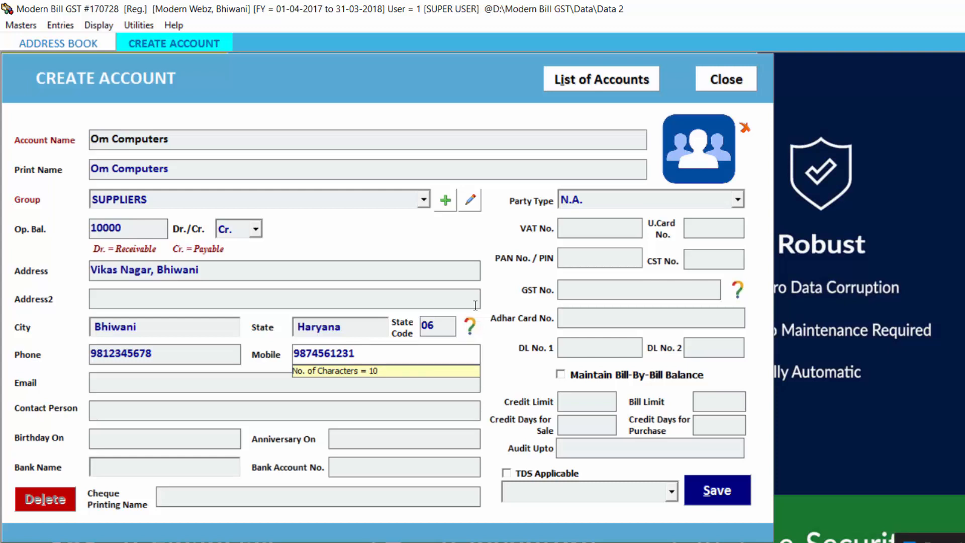
pyautogui.press('Return')
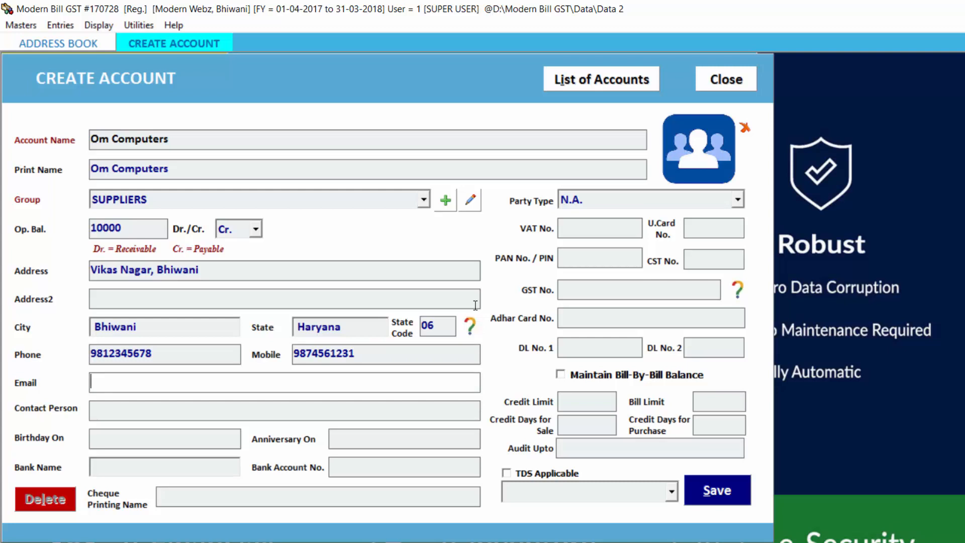
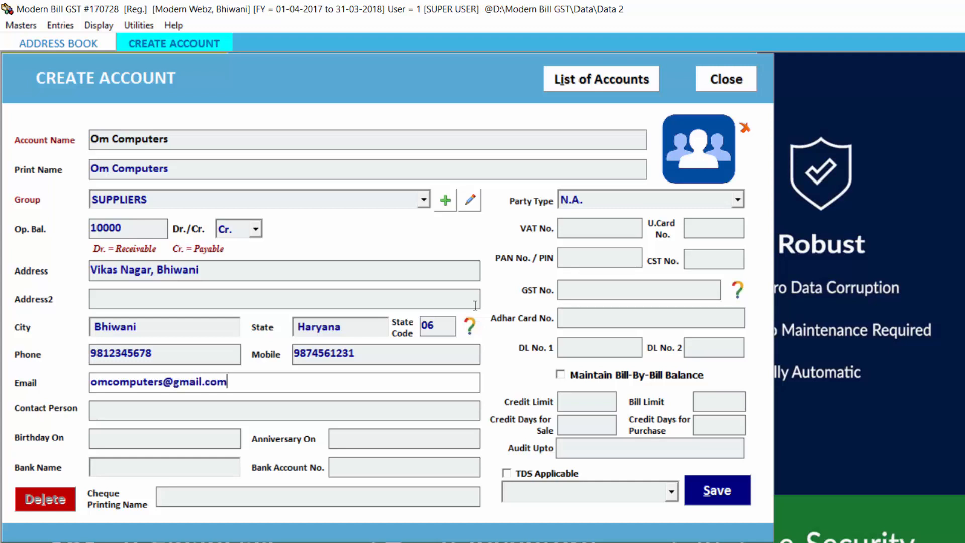
pyautogui.press('Return')
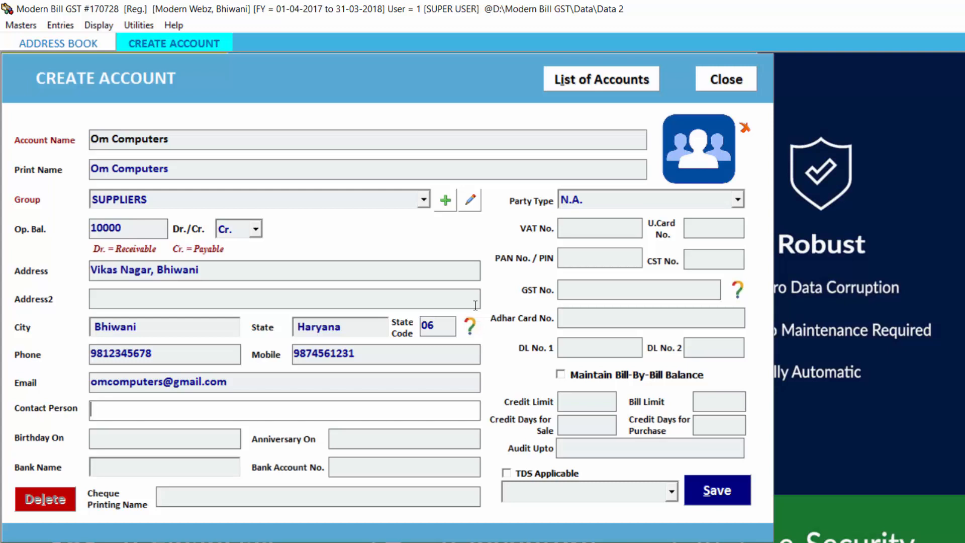
pyautogui.press('Tab')
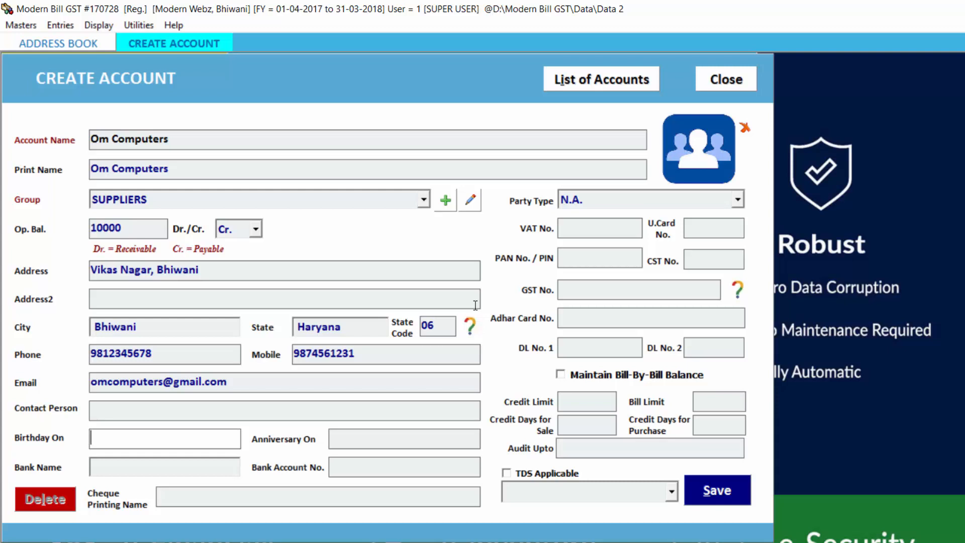
pyautogui.press('Tab')
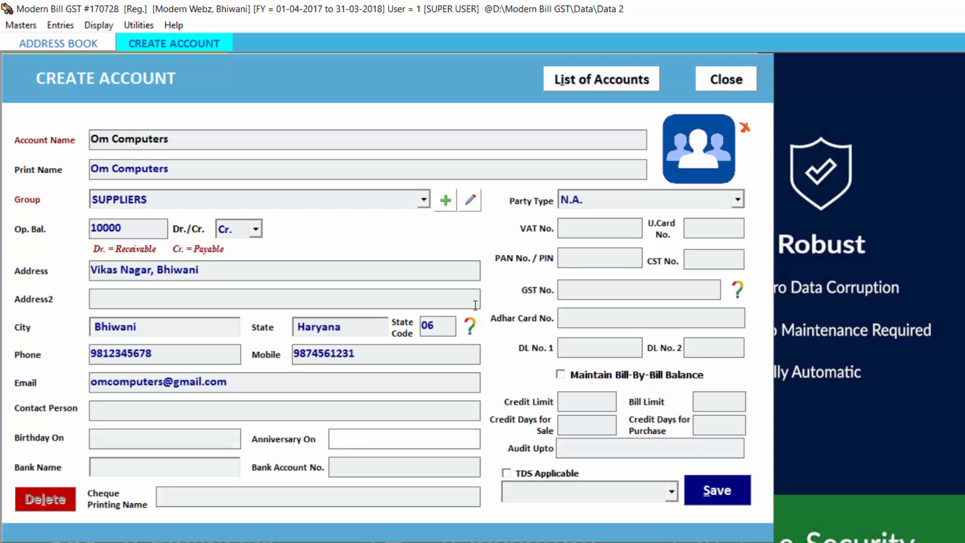
pyautogui.press('Tab')
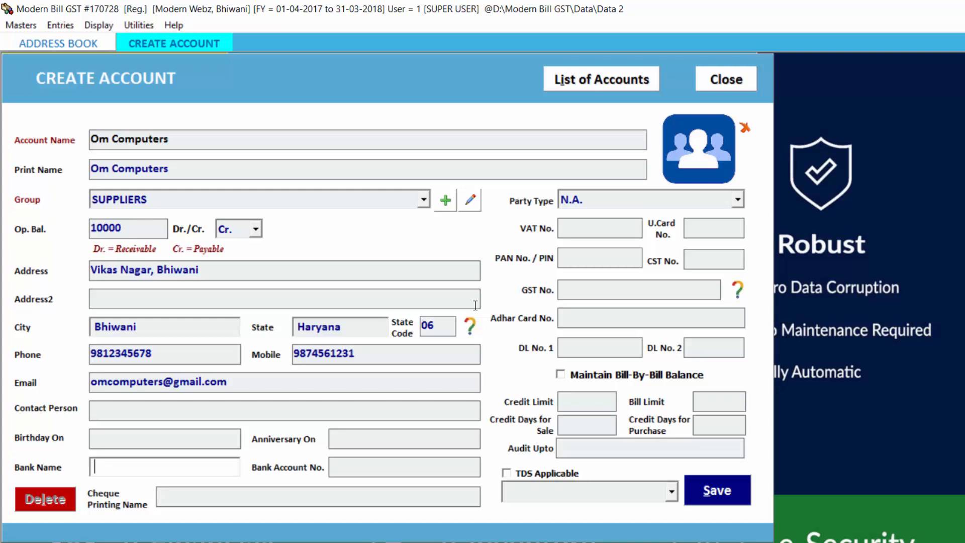
# Step: Enter HDFC Bank as the bank name and fill in the bank account number
pyautogui.write('HDFC Bank')
pyautogui.press('Tab')
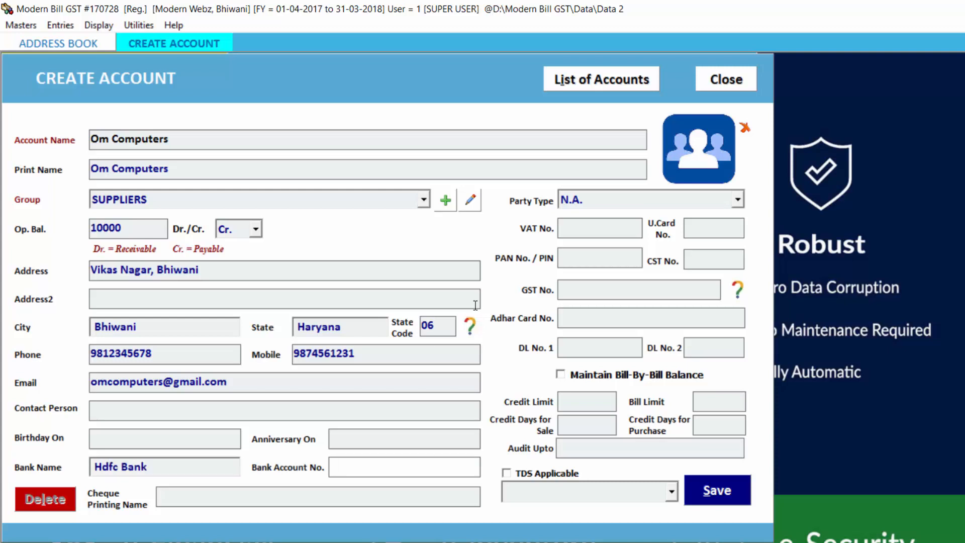
pyautogui.write('123456789123')
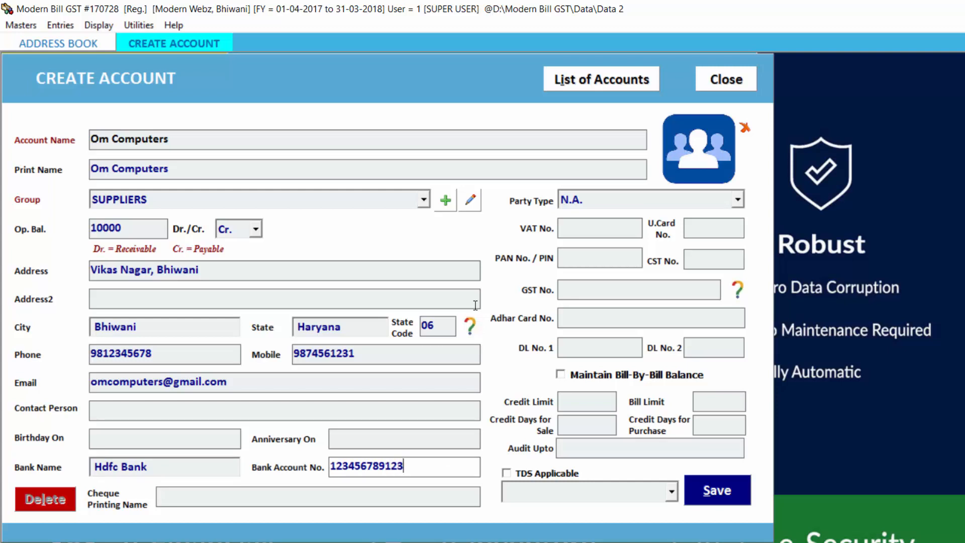
pyautogui.press('Tab')
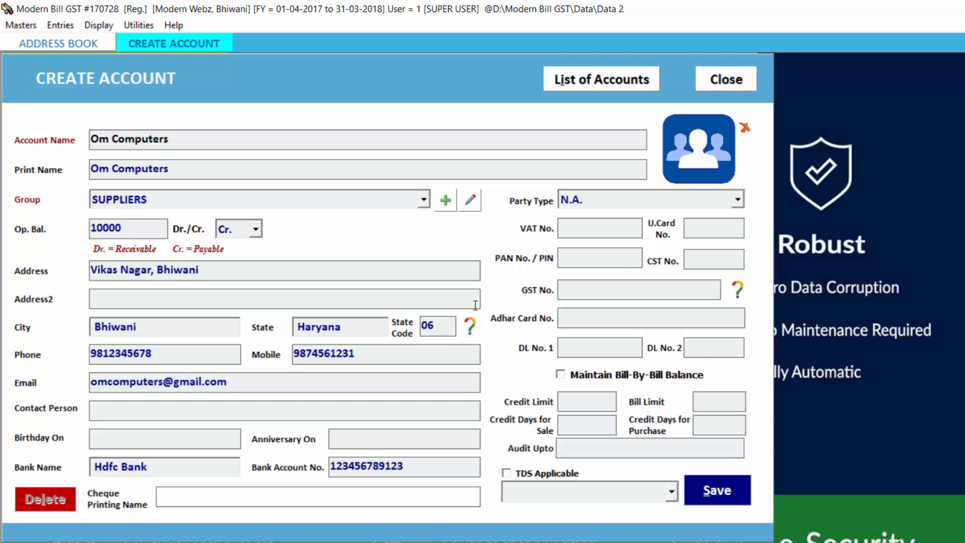
pyautogui.press('Tab')
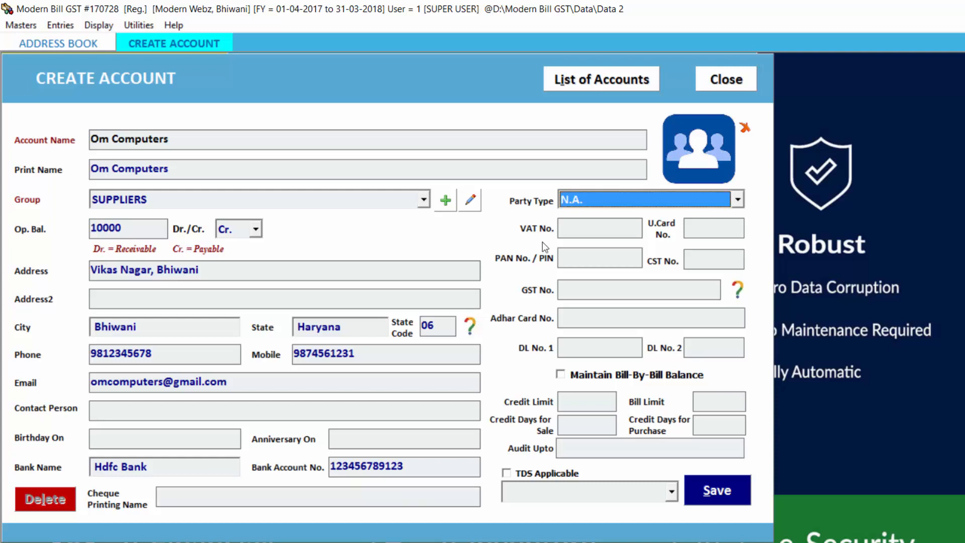
# Step: Choose Within State B2B Party from the Party Type dropdown
pyautogui.click(618, 201)
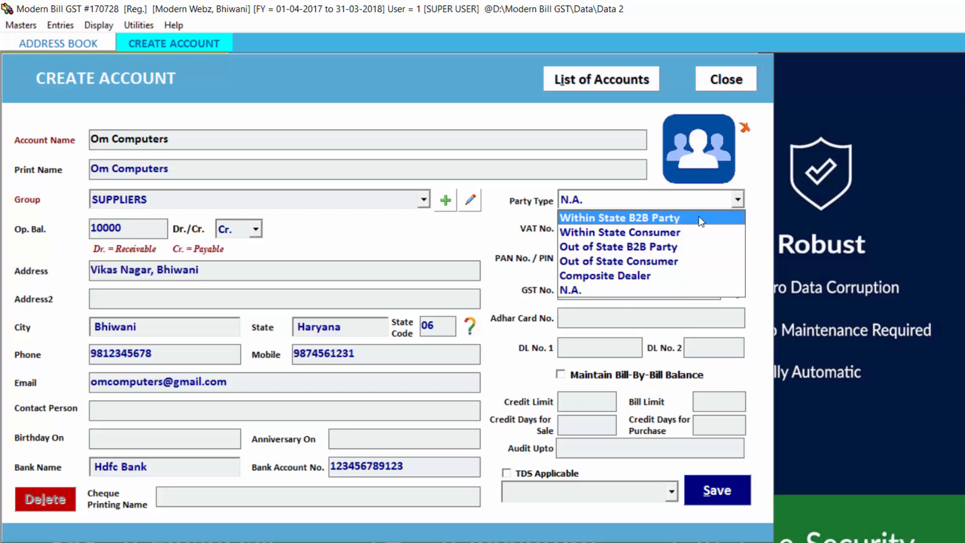
pyautogui.click(700, 217)
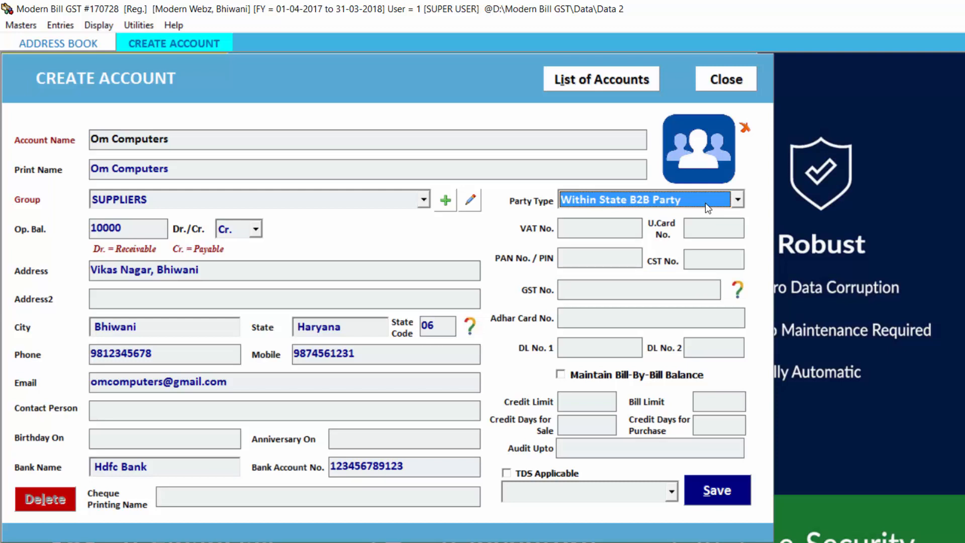
# Step: Type the supplier's GSTIN starting with 06 into GST No., correcting a typo
pyautogui.click(643, 291)
pyautogui.write('06')
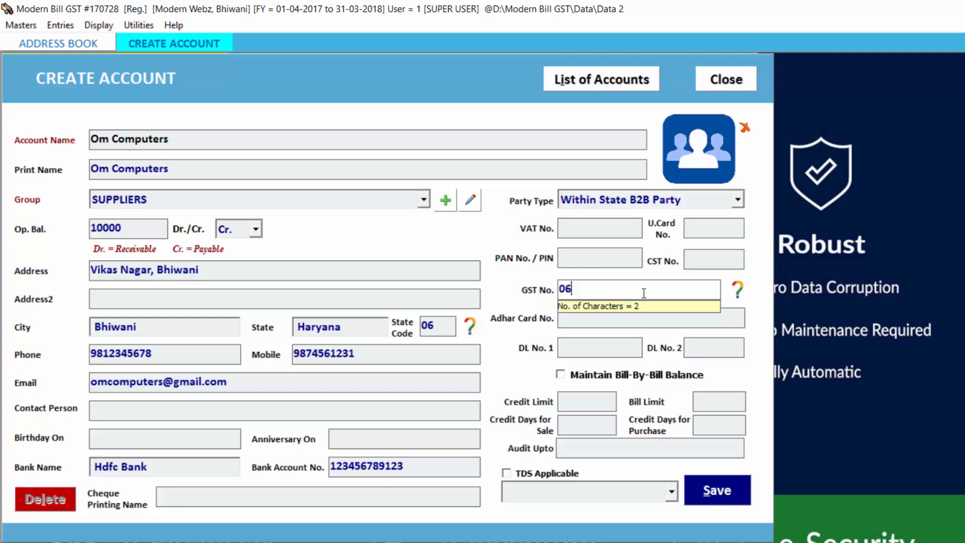
pyautogui.write('QWERT1234A1')
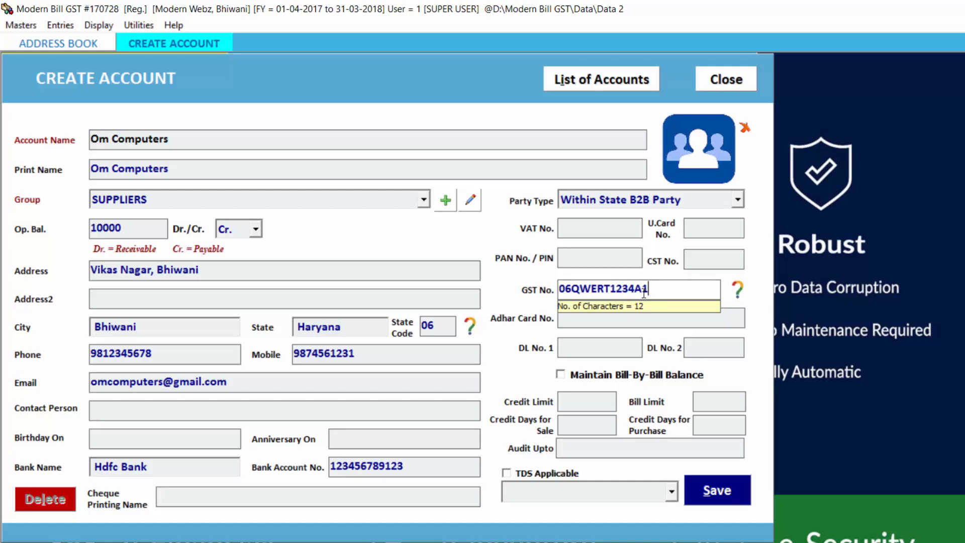
pyautogui.write('ZX')
pyautogui.click(737, 288)
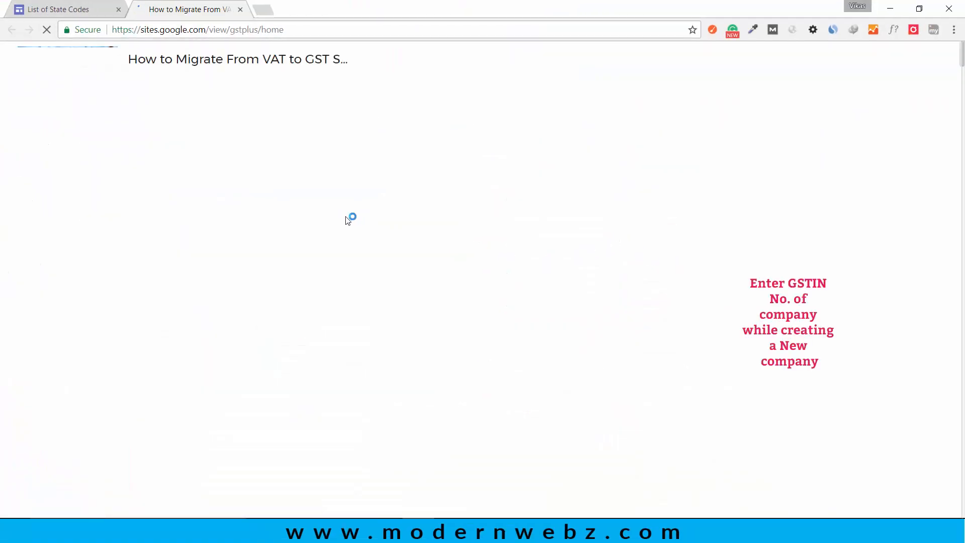
pyautogui.scroll(-9, 459, 256)
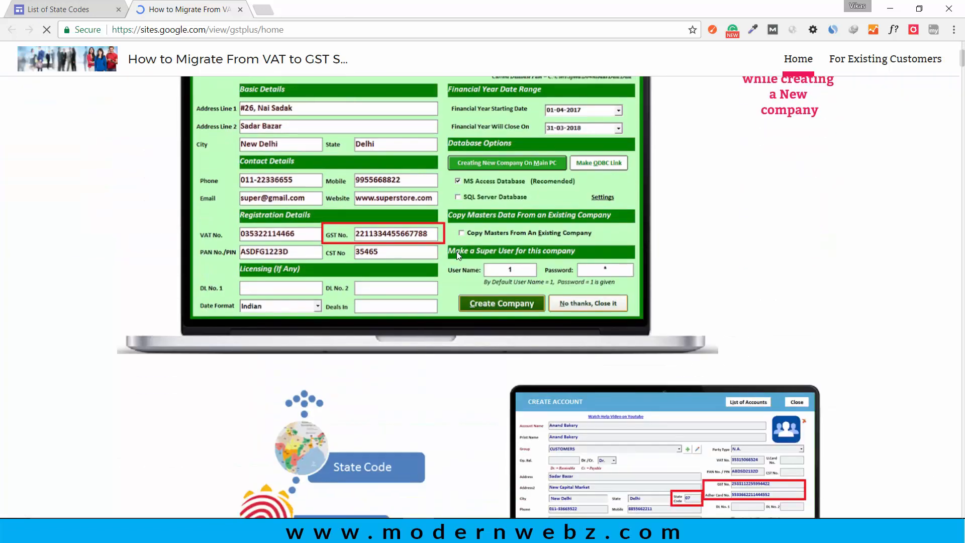
pyautogui.scroll(-10, 459, 257)
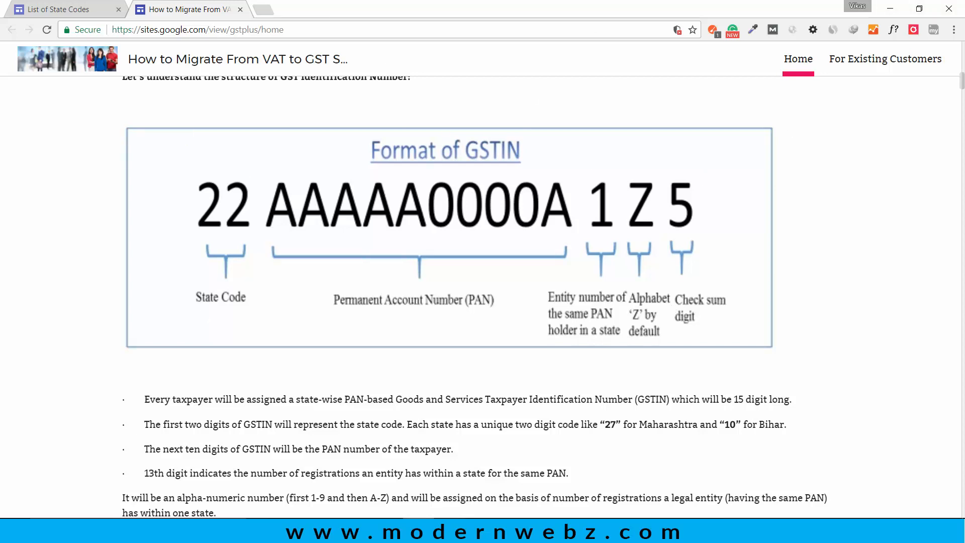
pyautogui.click(480, 530)
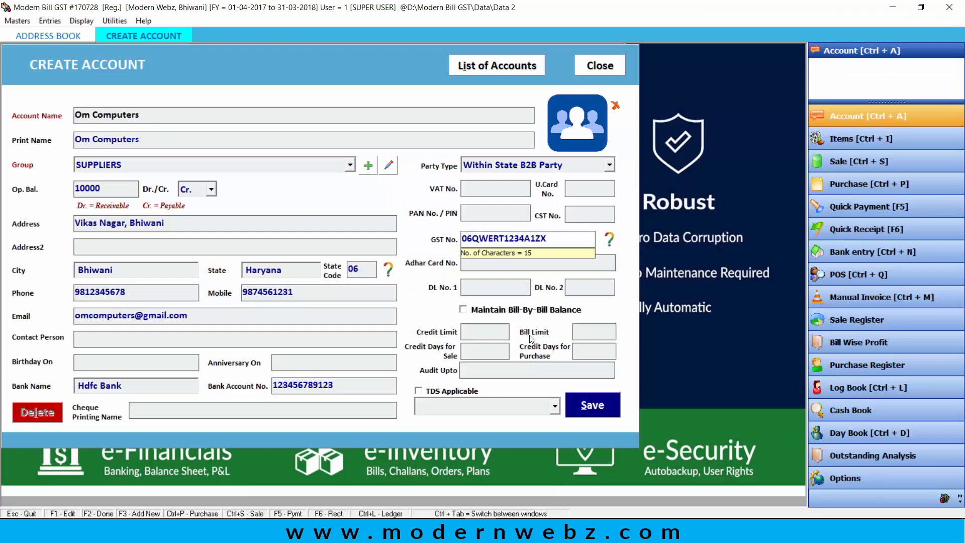
# Step: Set Credit Days for Purchase to 15 on the Om Computers account and save it
pyautogui.press('Return')
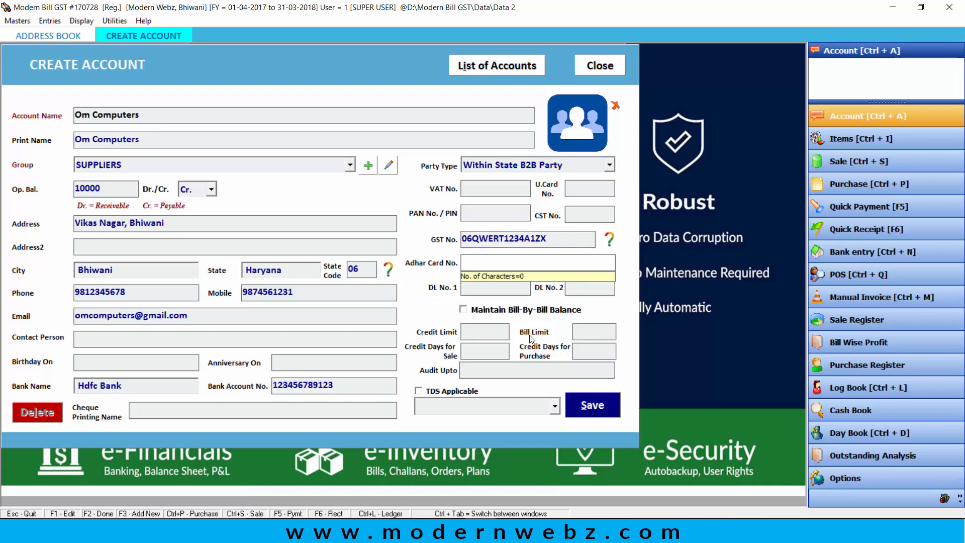
pyautogui.press('Return')
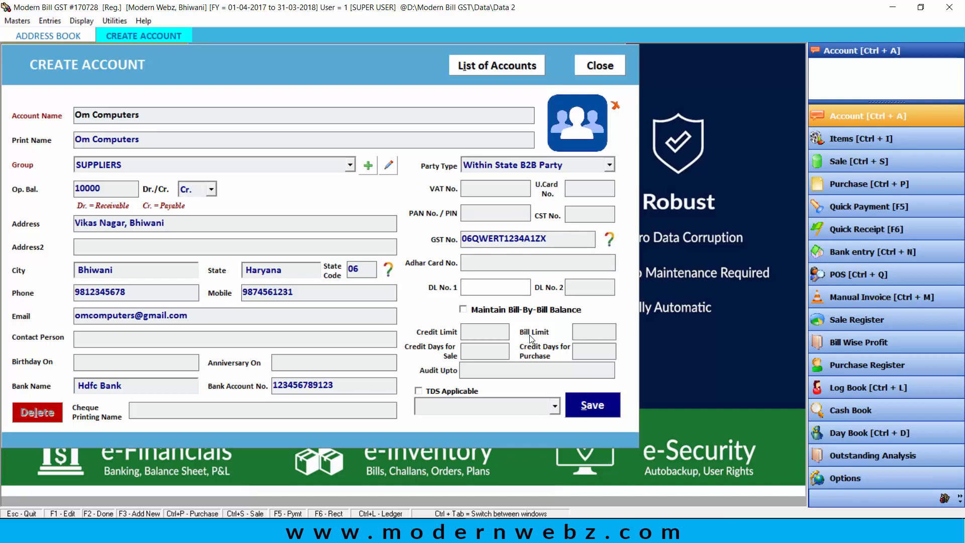
pyautogui.press('Return')
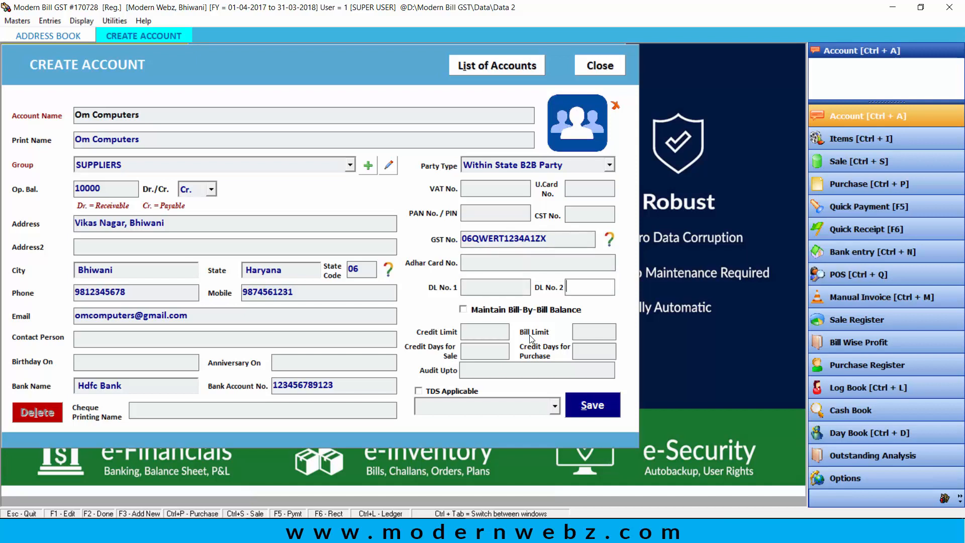
pyautogui.press('Return')
pyautogui.press('Return')
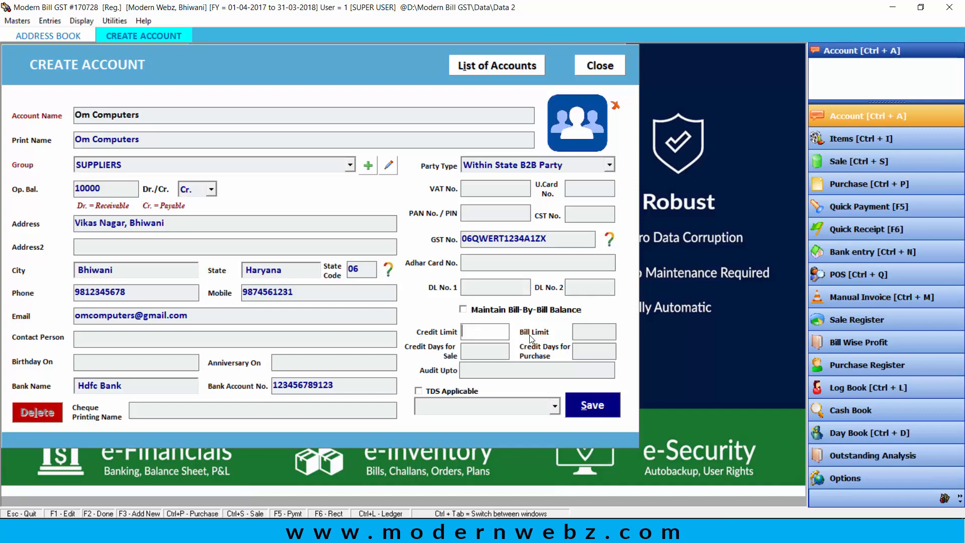
pyautogui.press('Return')
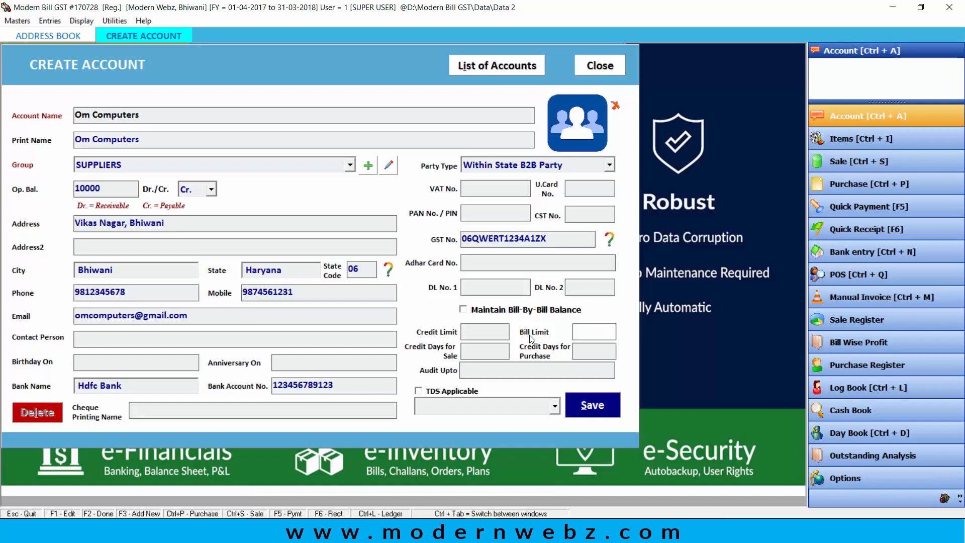
pyautogui.press('Return')
pyautogui.press('Return')
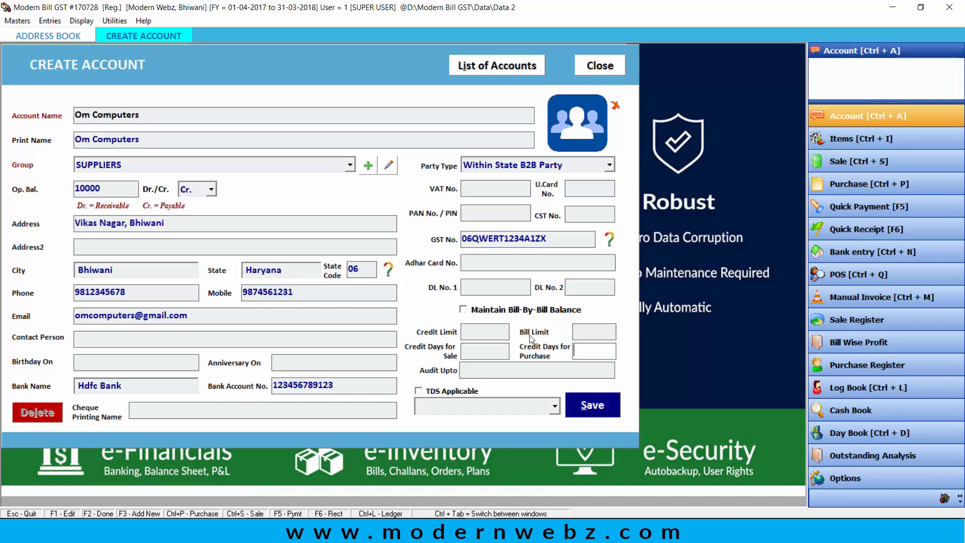
pyautogui.write('15')
pyautogui.press('Return')
pyautogui.press('Return')
pyautogui.press('Return')
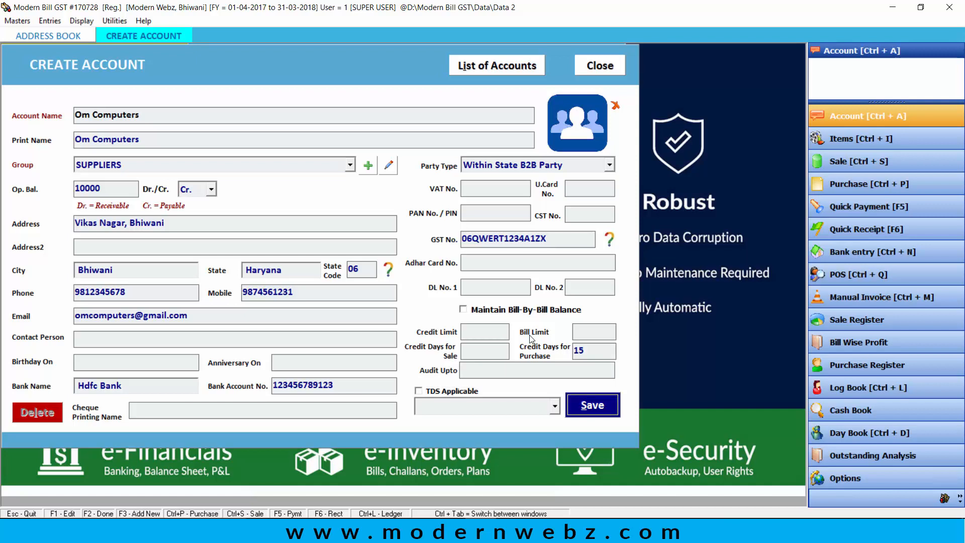
pyautogui.press('Return')
pyautogui.press('Return')
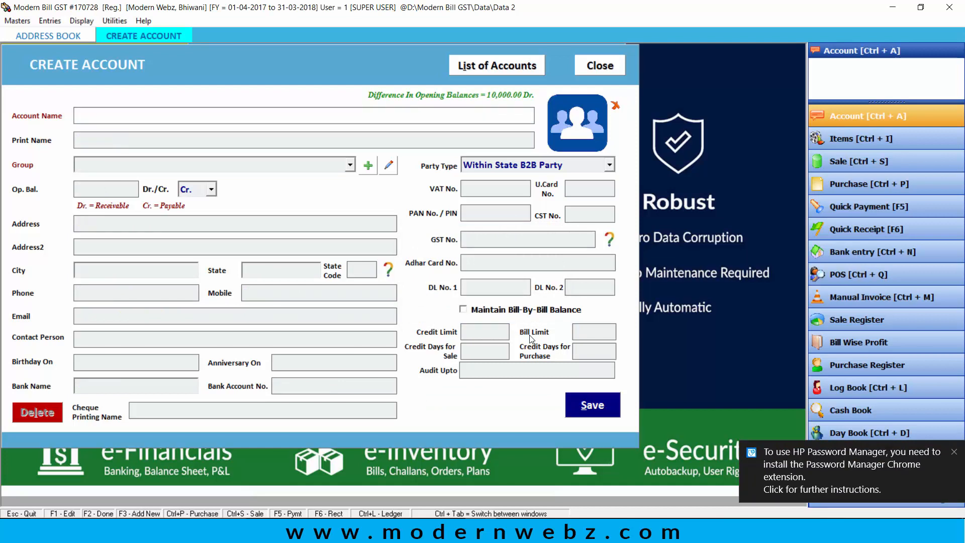
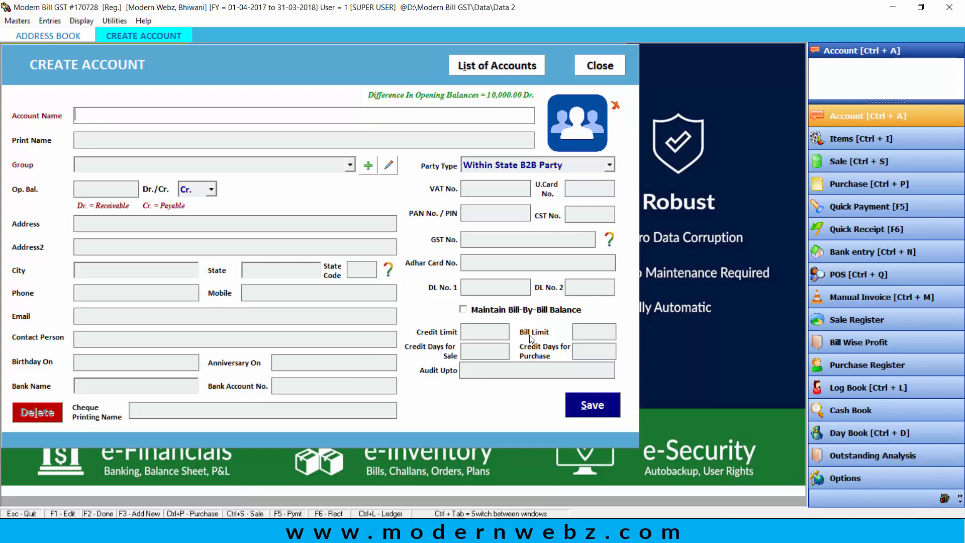
# Step: Enter the customer's name, choose the CUSTOMERS group, and give a 20000 Dr. opening balance
pyautogui.press('Return')
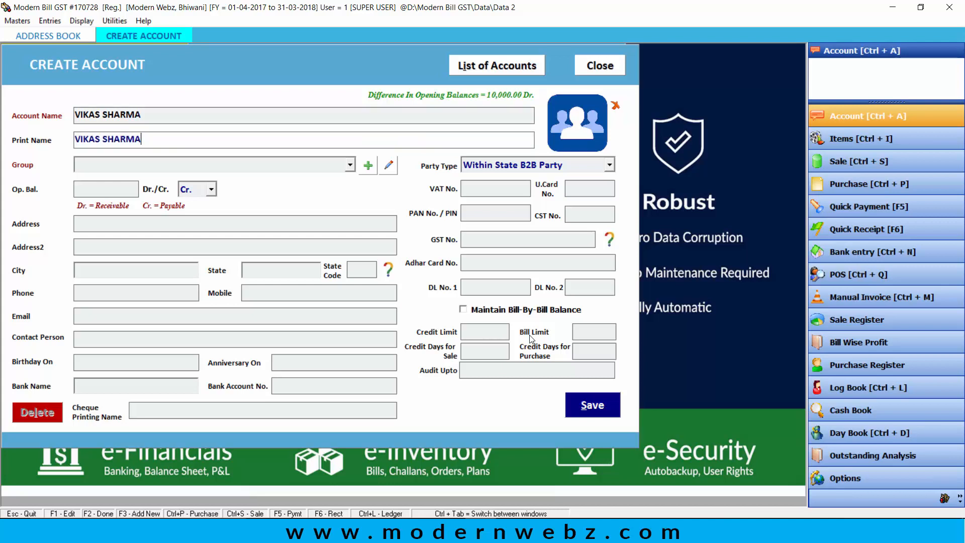
pyautogui.press('Return')
pyautogui.press('Down')
pyautogui.press('Down')
pyautogui.press('Down')
pyautogui.press('Down')
pyautogui.press('Down')
pyautogui.press('Down')
pyautogui.press('Down')
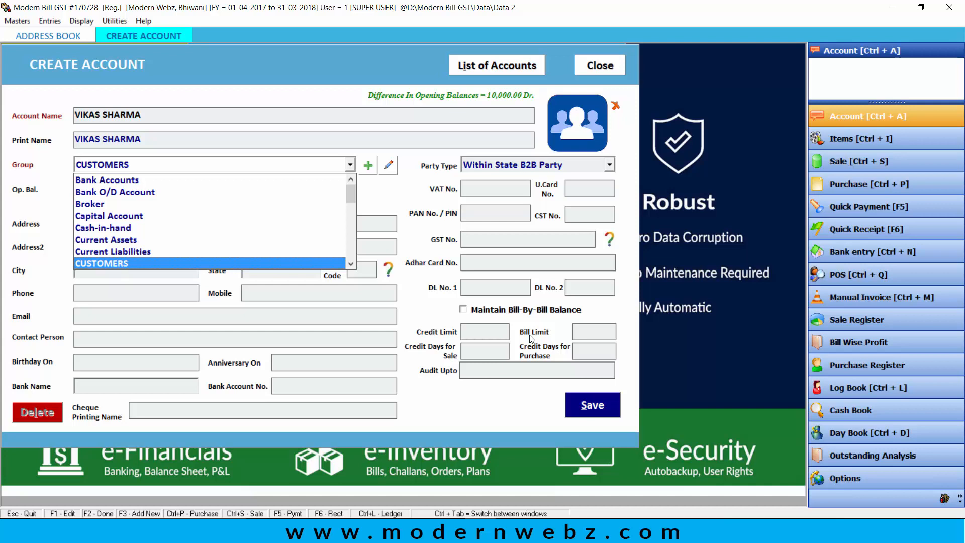
pyautogui.press('Return')
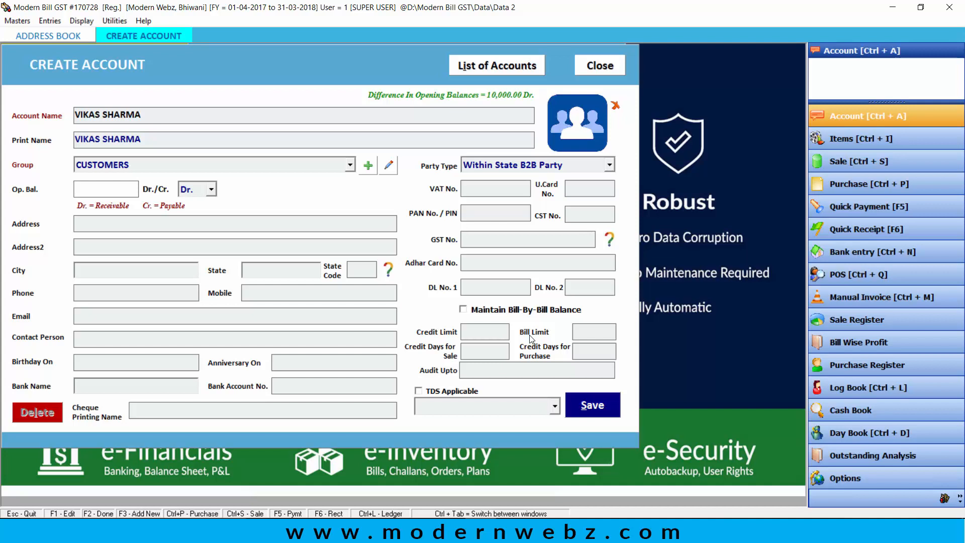
pyautogui.write('20000')
pyautogui.press('Return')
pyautogui.press('Return')
pyautogui.press('Return')
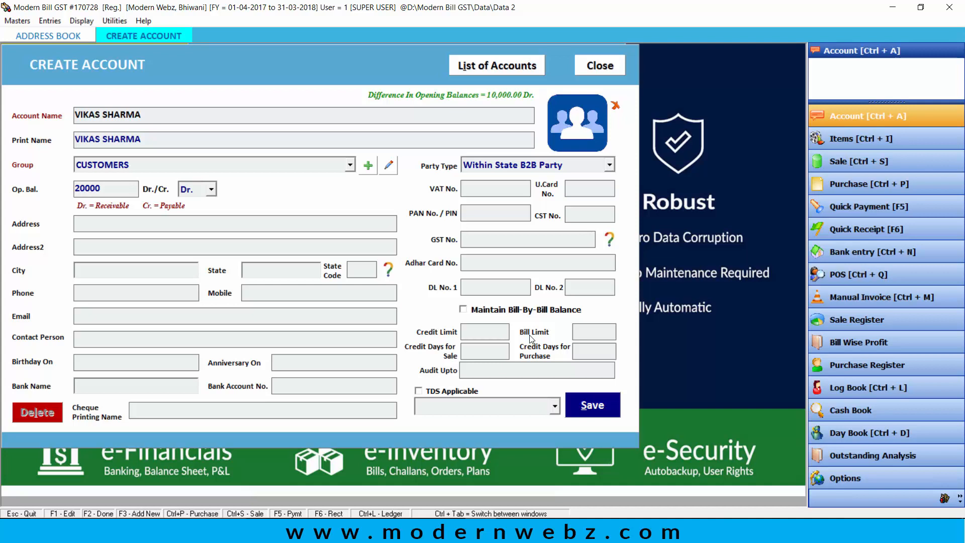
pyautogui.press('Return')
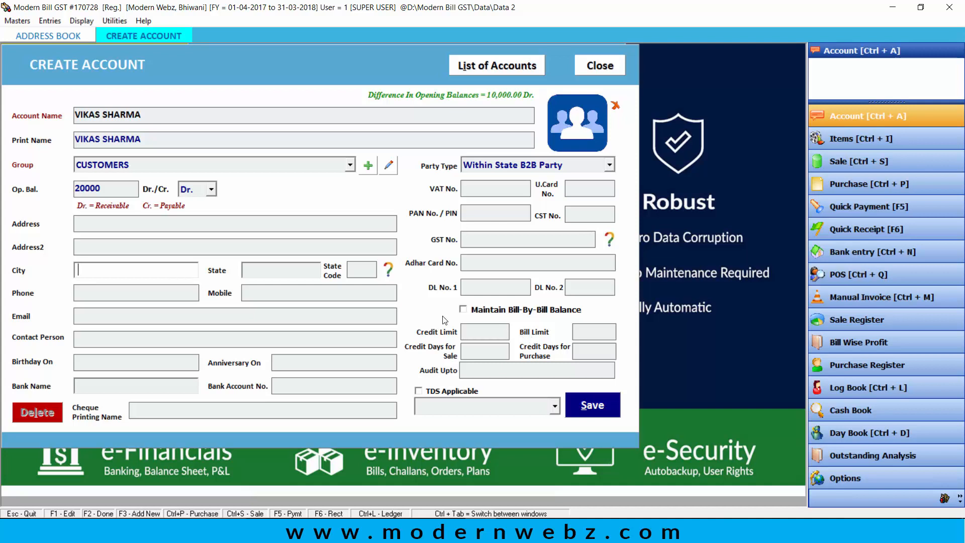
# Step: Enter the customer's street address, city Bhiwani, state Haryana and state code 06
pyautogui.click(168, 224)
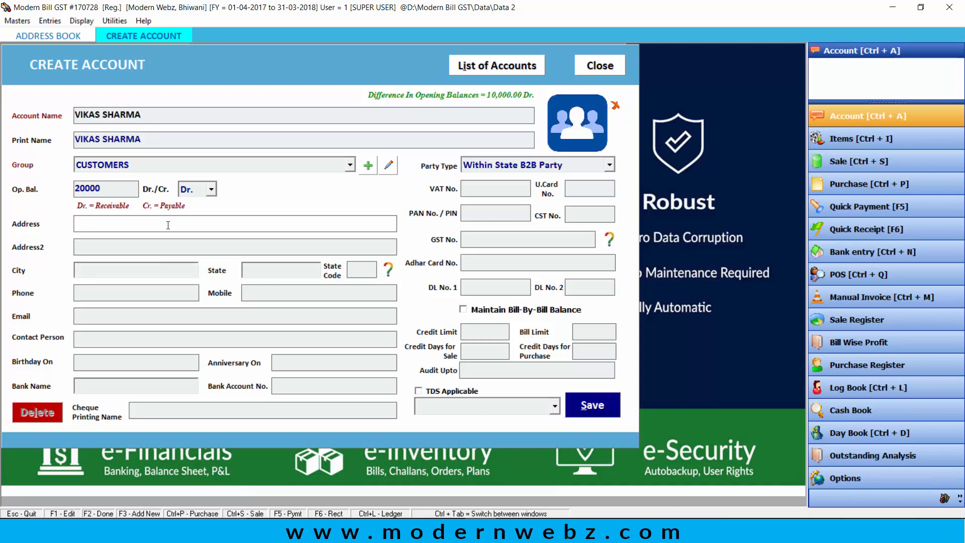
pyautogui.write('VIKAS NAGAR, TOSHAM')
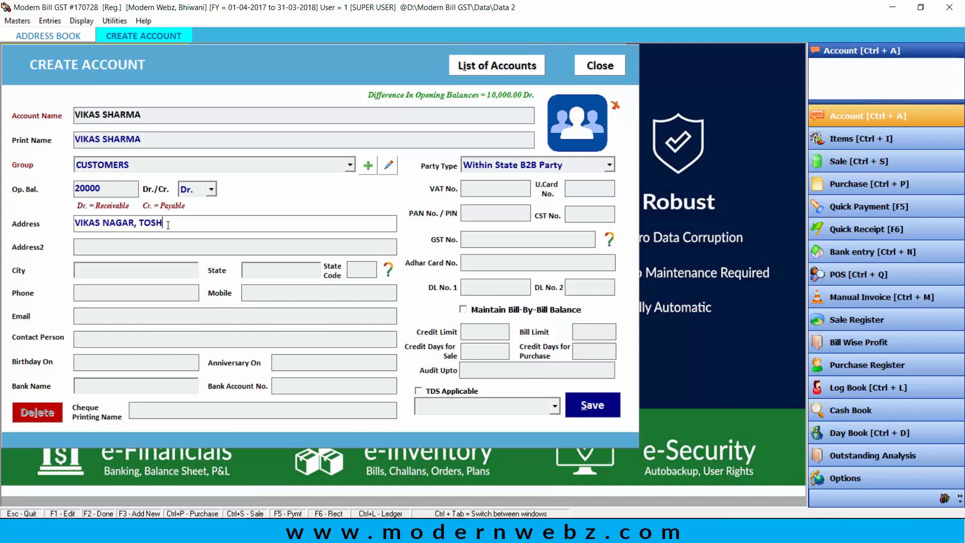
pyautogui.press('Return')
pyautogui.press('Return')
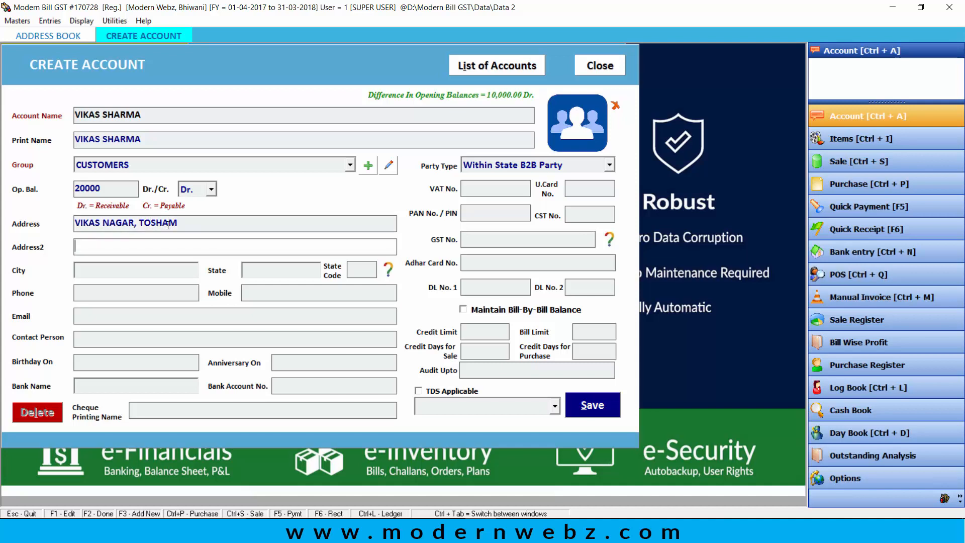
pyautogui.write('V')
pyautogui.press('BackSpace')
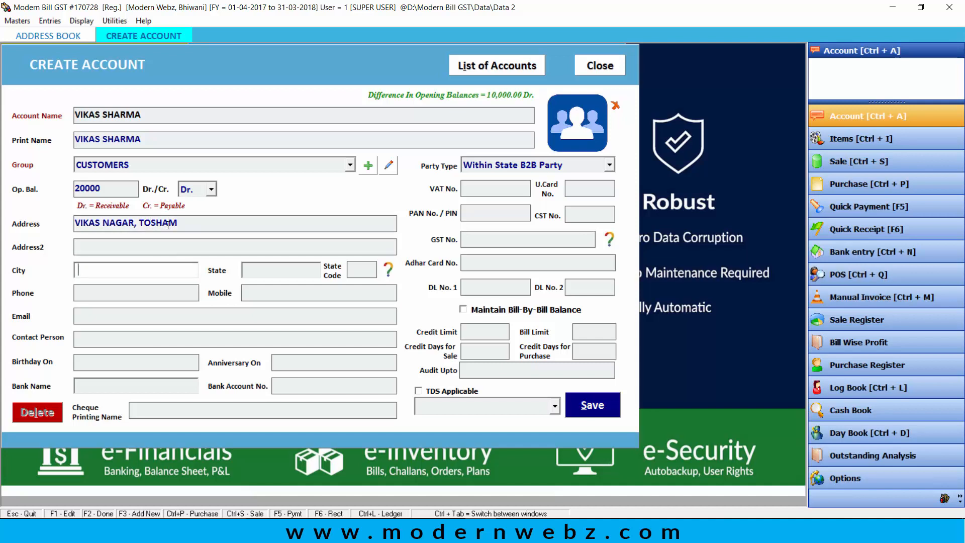
pyautogui.write('BHIWANI')
pyautogui.press('Return')
pyautogui.write('HARYA')
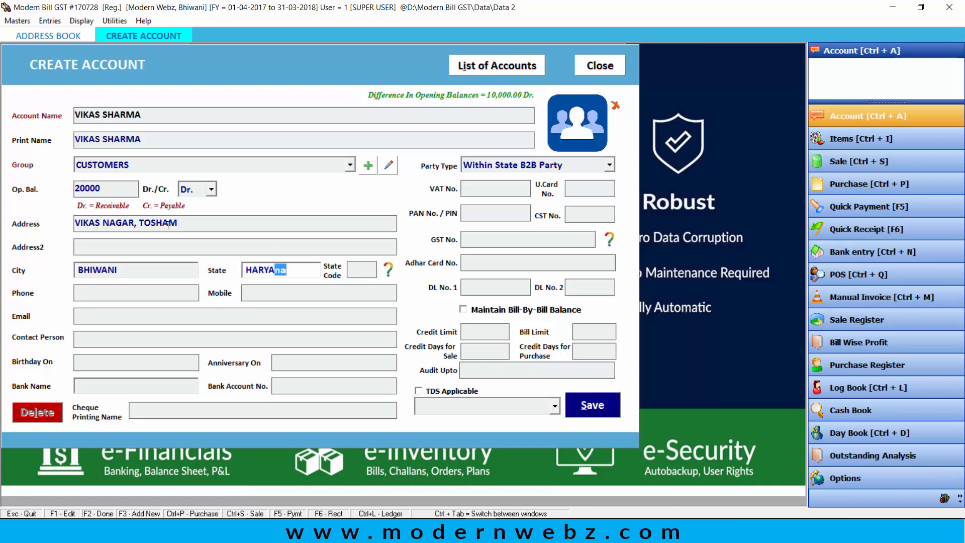
pyautogui.write('NA')
pyautogui.press('Return')
pyautogui.write('0')
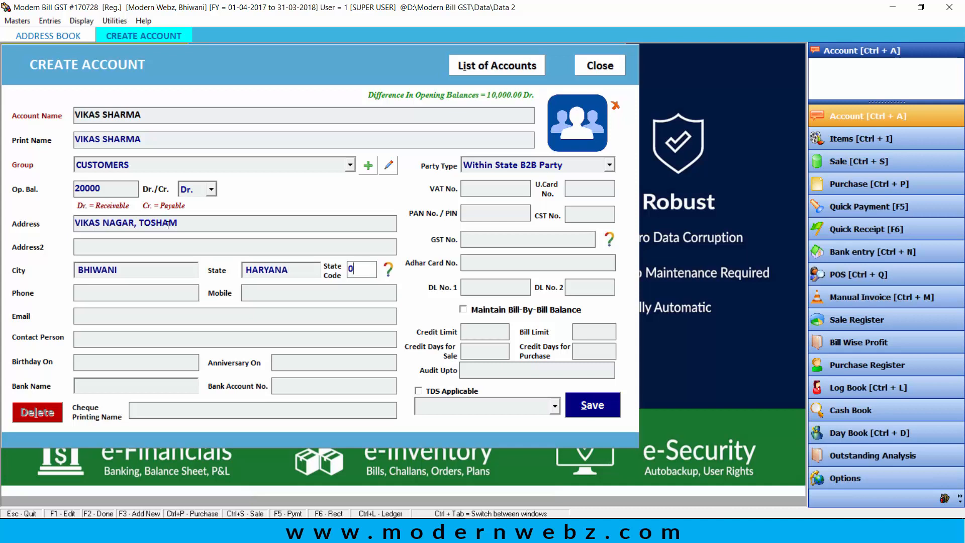
pyautogui.write('6')
pyautogui.press('Return')
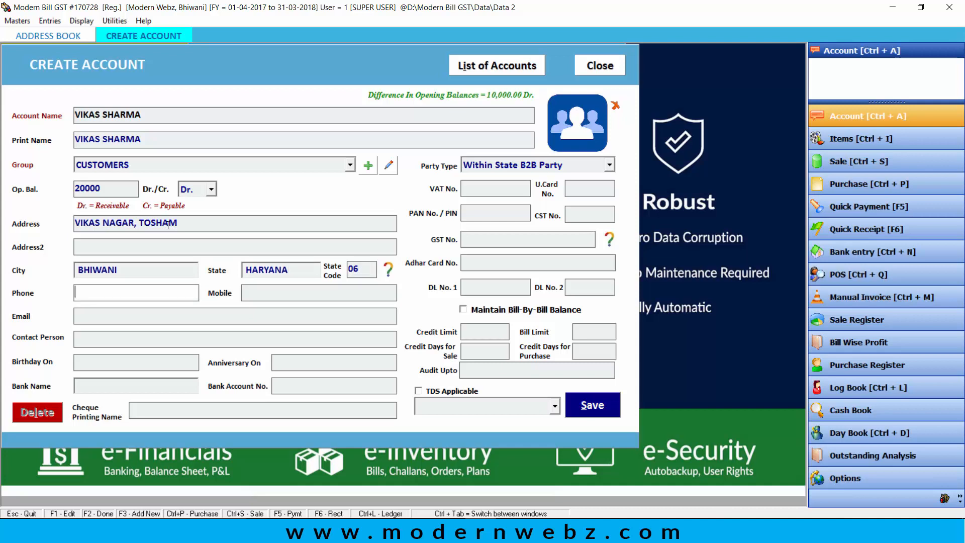
# Step: Enter the customer's phone and mobile numbers, skipping the remaining contact and bank fields
pyautogui.press('Return')
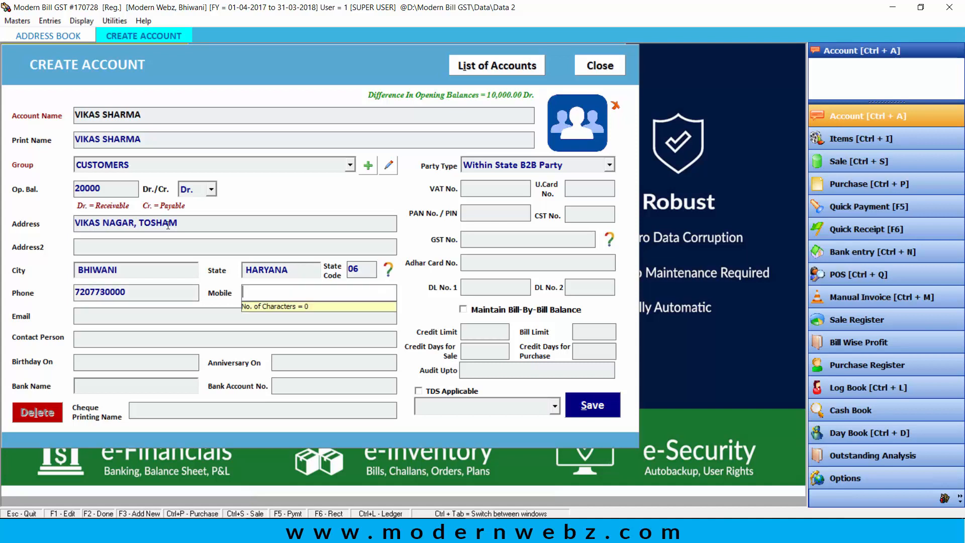
pyautogui.press('Return')
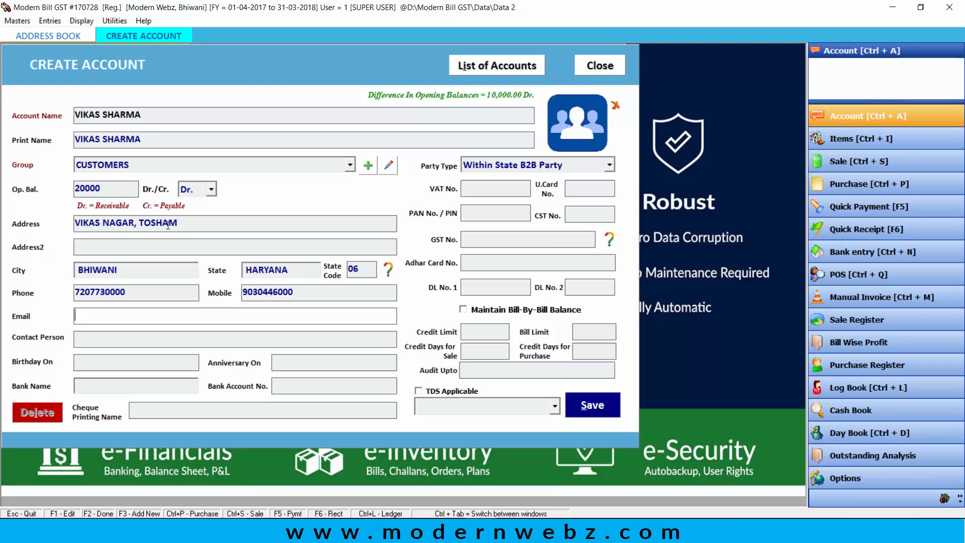
pyautogui.press('Return')
pyautogui.press('Return')
pyautogui.press('Return')
pyautogui.press('Return')
pyautogui.press('Return')
pyautogui.press('Return')
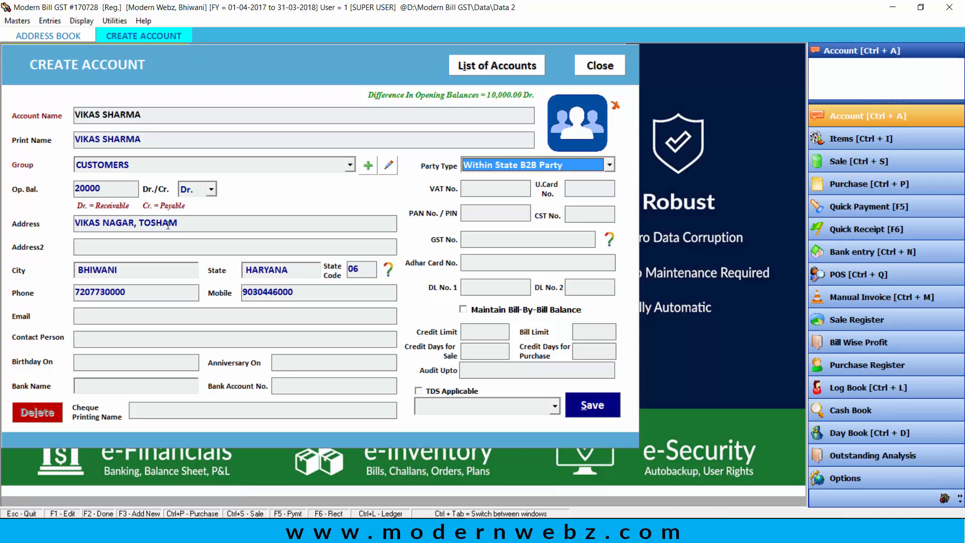
# Step: Set the party type to N.A. and pass over the empty tax and ID fields
pyautogui.press('Return')
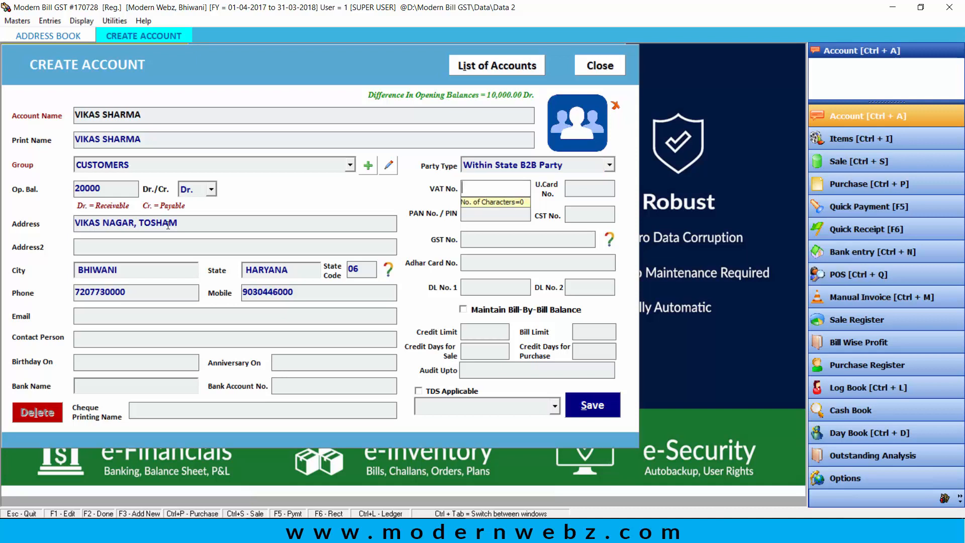
pyautogui.click(542, 162)
pyautogui.click(548, 239)
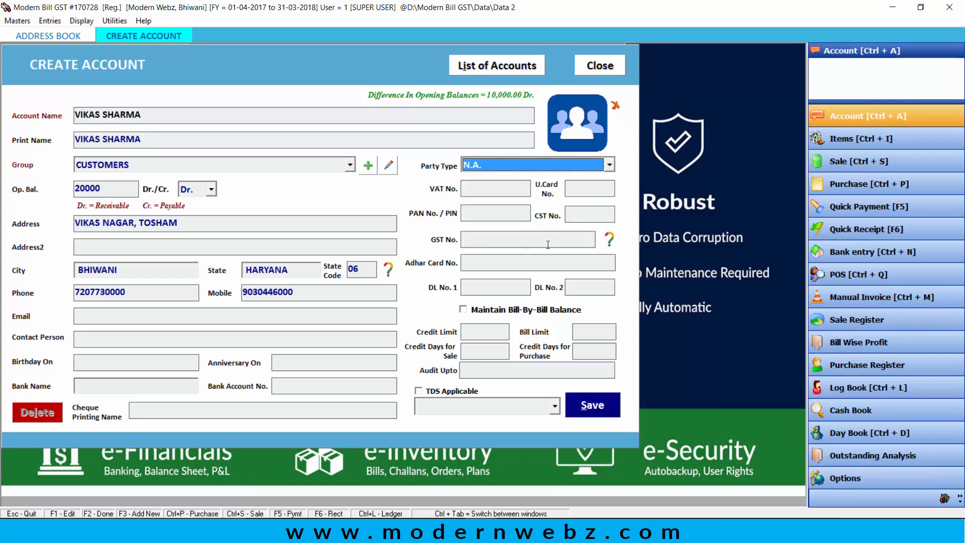
pyautogui.press('Return')
pyautogui.press('Return')
pyautogui.press('Return')
pyautogui.press('Return')
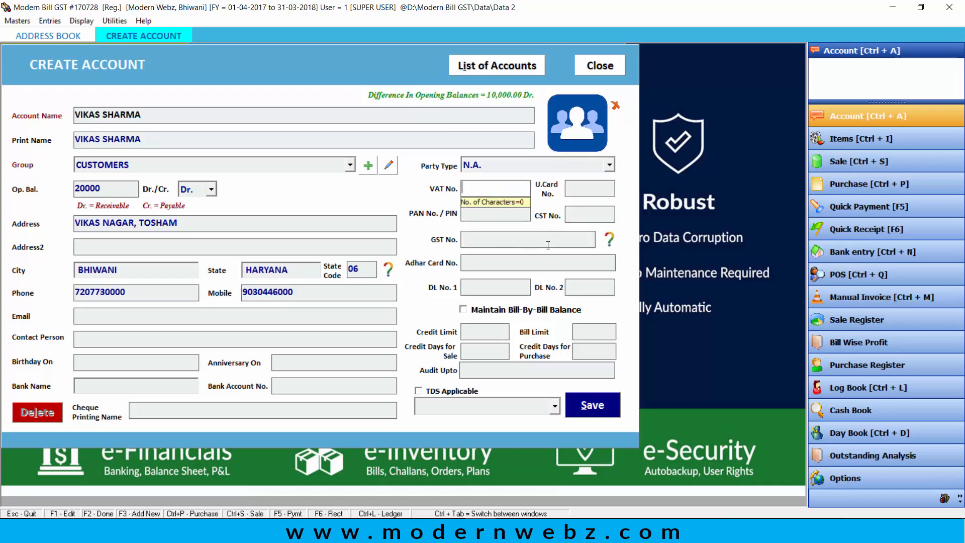
pyautogui.press('Return')
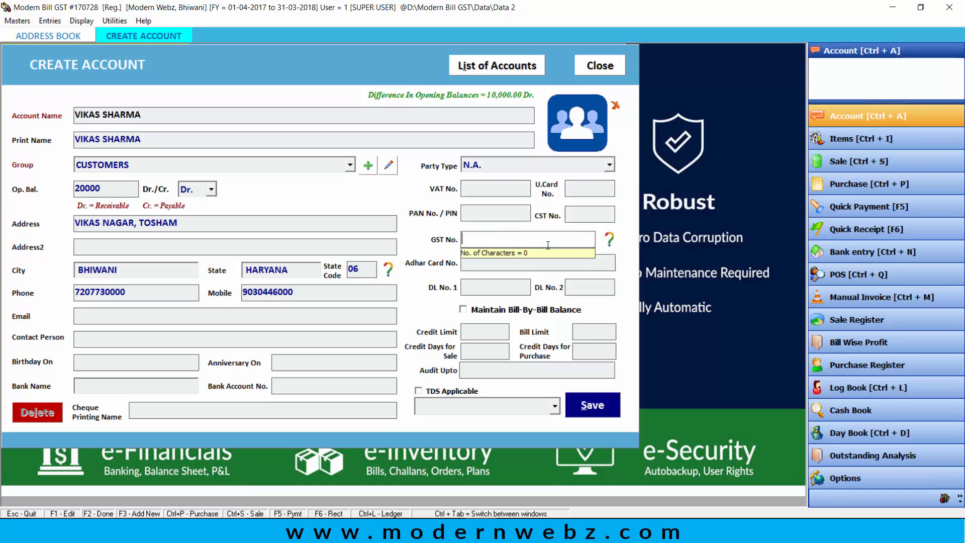
pyautogui.press('Return')
pyautogui.press('Return')
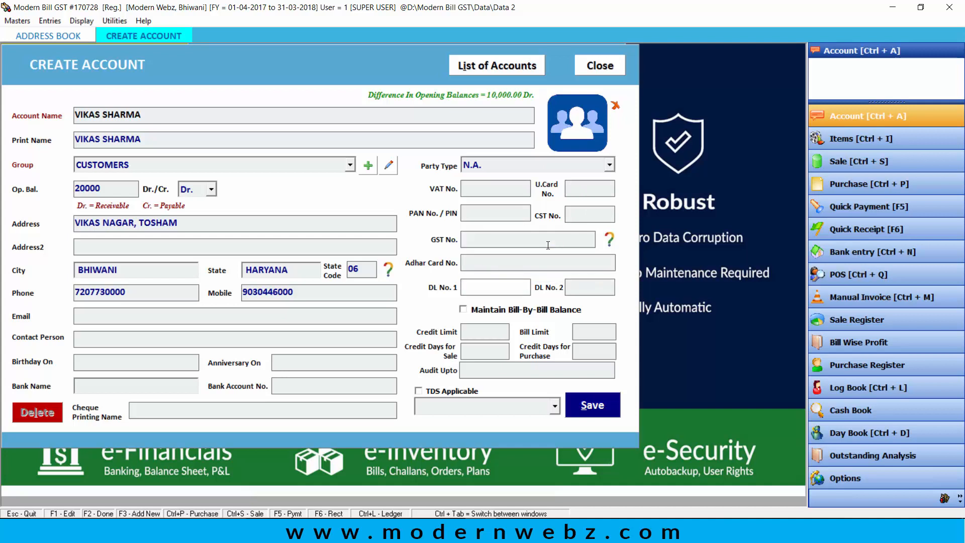
pyautogui.press('Return')
pyautogui.press('Return')
pyautogui.press('Return')
pyautogui.press('Return')
pyautogui.press('Return')
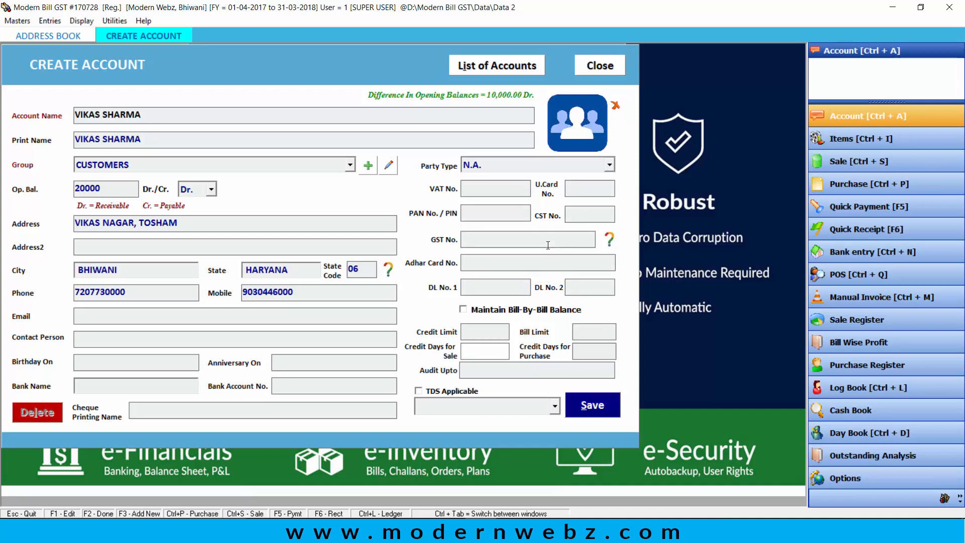
# Step: Enter credit limit 50000, bill limit 100000 and 10 credit days for sale, then save
pyautogui.click(498, 332)
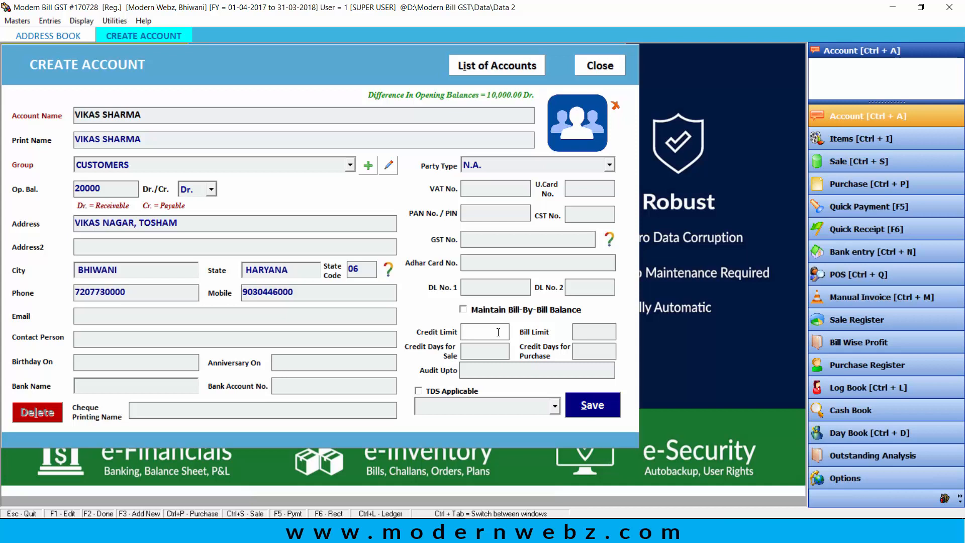
pyautogui.write('50000')
pyautogui.press('Return')
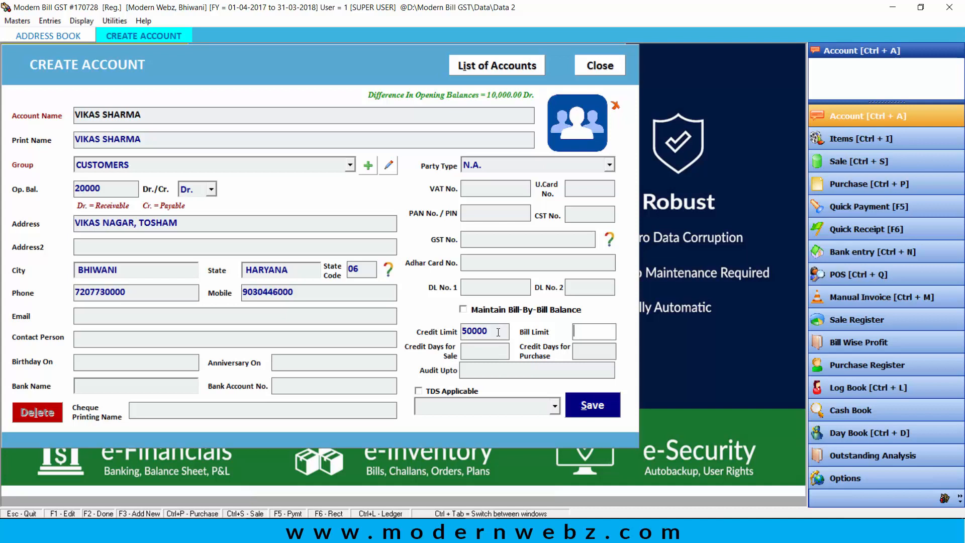
pyautogui.write('100000')
pyautogui.press('Return')
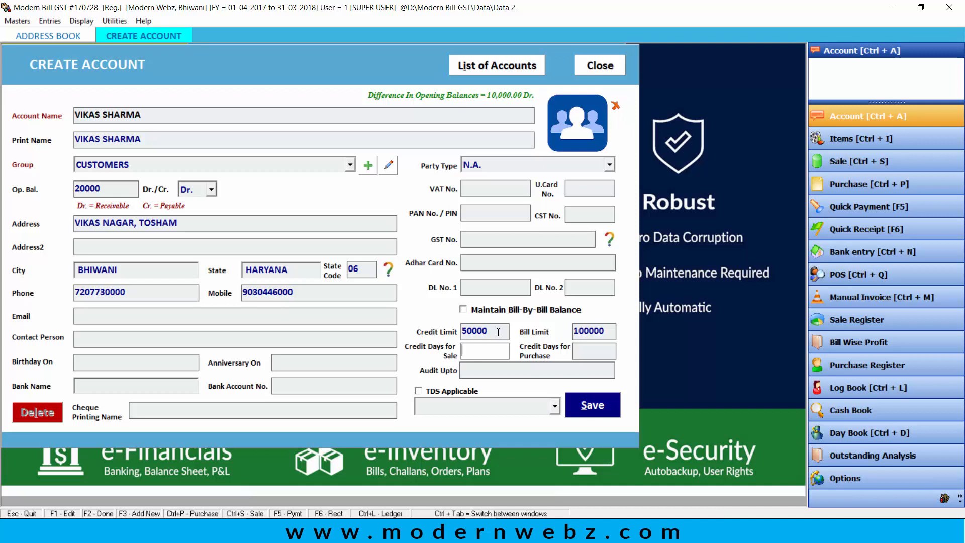
pyautogui.write('10')
pyautogui.press('Return')
pyautogui.press('Return')
pyautogui.press('Return')
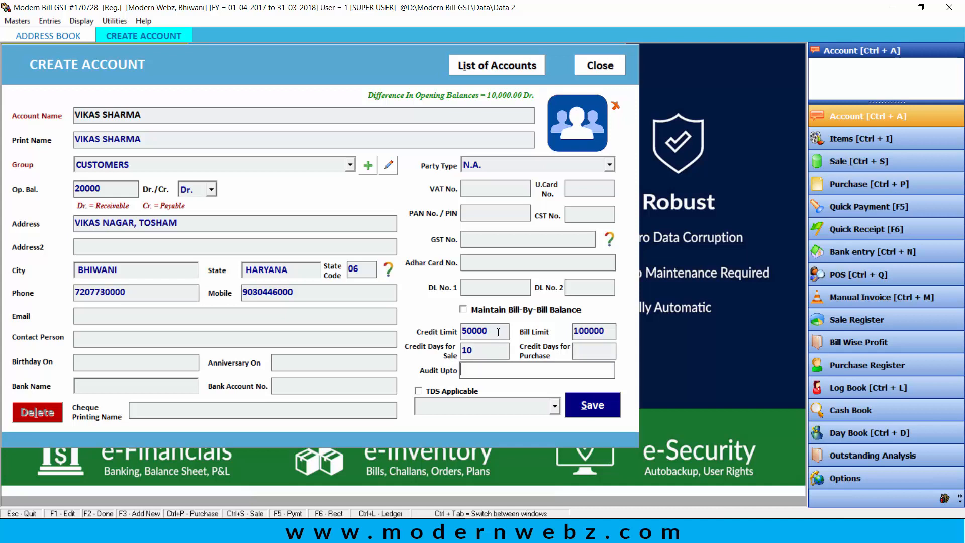
pyautogui.press('Return')
pyautogui.press('Return')
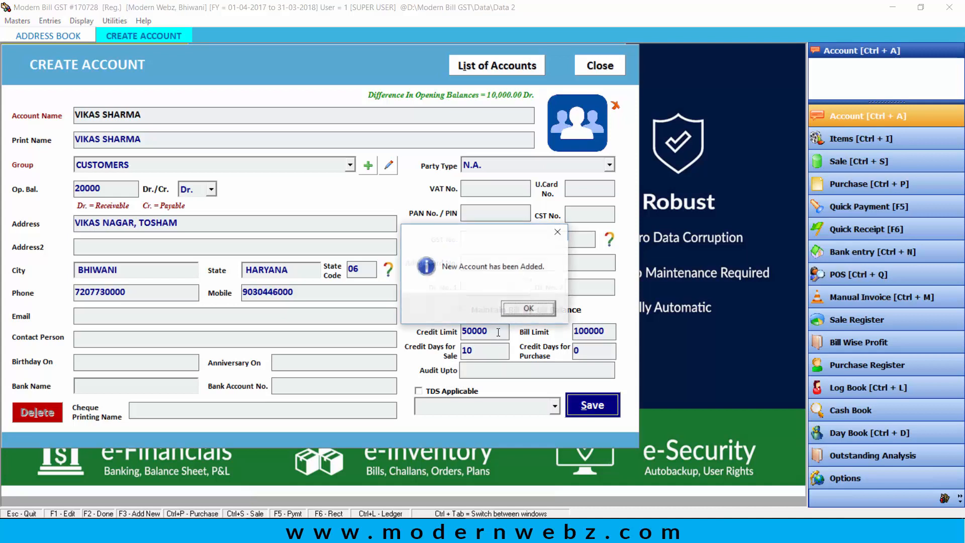
pyautogui.press('Return')
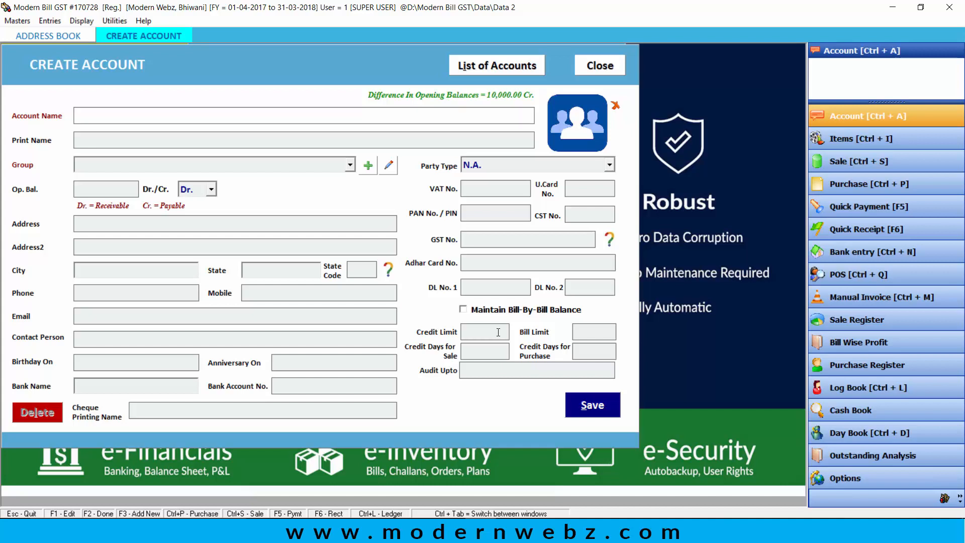
# Step: Save HDFC BANK under Bank Accounts with a 200000 opening balance and its bank account number
pyautogui.write('HDFC BANK')
pyautogui.press('Return')
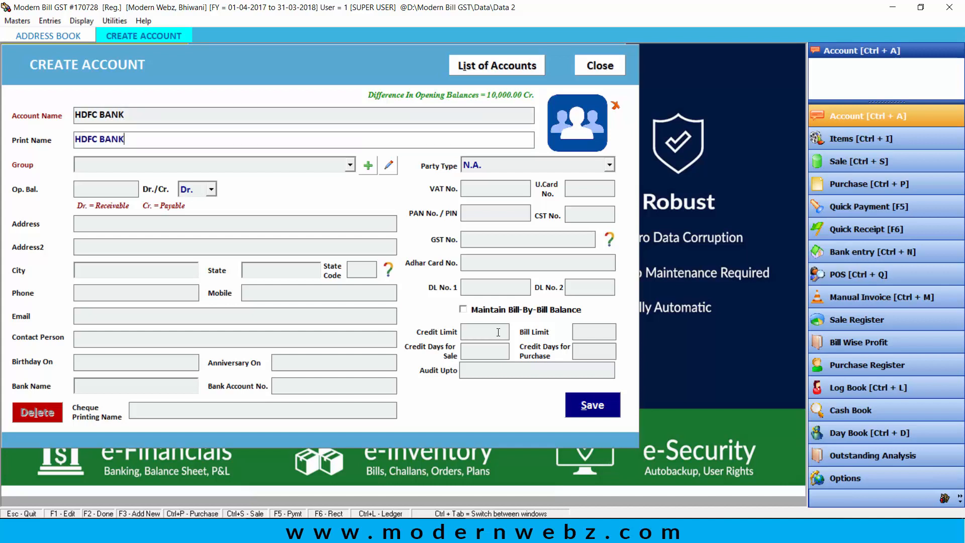
pyautogui.press('Return')
pyautogui.press('Return')
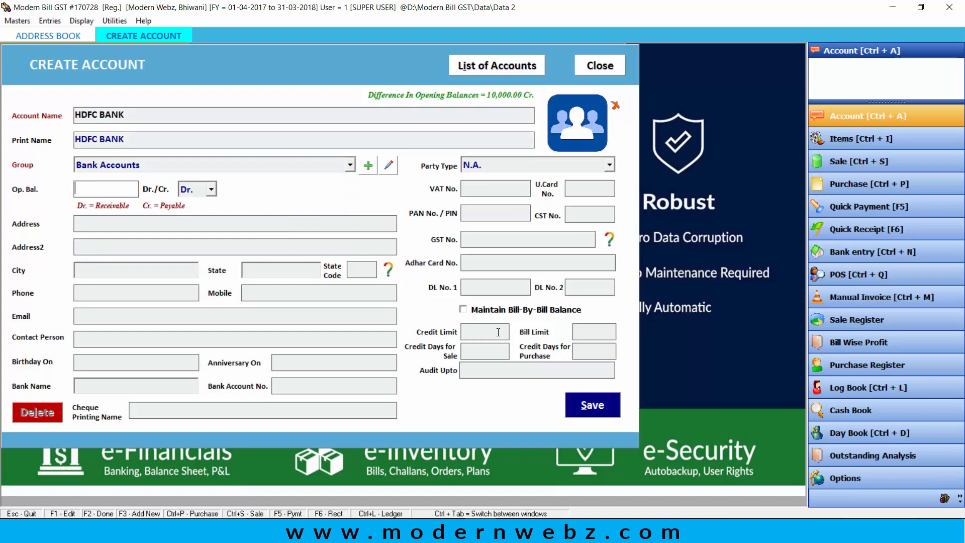
pyautogui.write('200000')
pyautogui.press('Return')
pyautogui.press('Return')
pyautogui.press('Return')
pyautogui.press('Return')
pyautogui.press('Return')
pyautogui.press('Return')
pyautogui.press('Return')
pyautogui.press('Return')
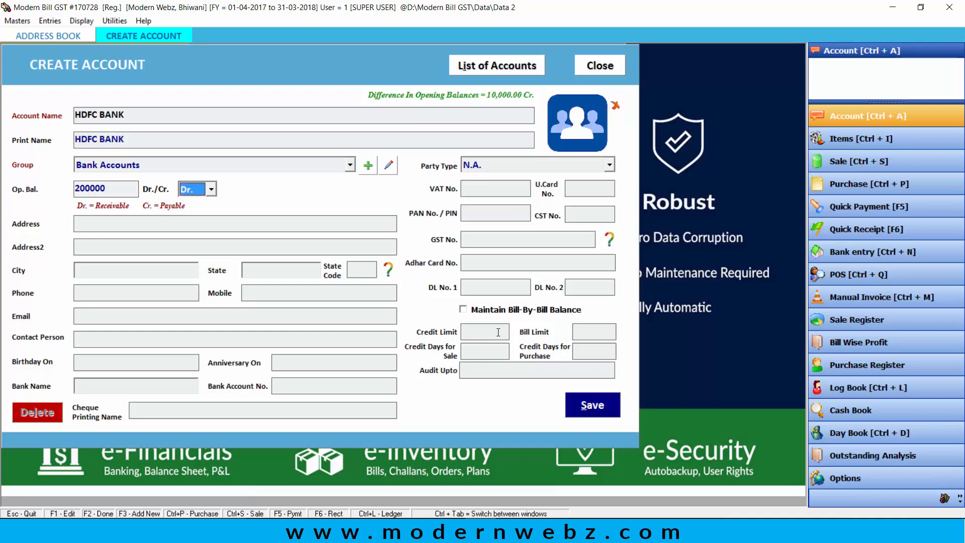
pyautogui.press('Return')
pyautogui.press('Return')
pyautogui.press('Return')
pyautogui.press('Return')
pyautogui.press('Return')
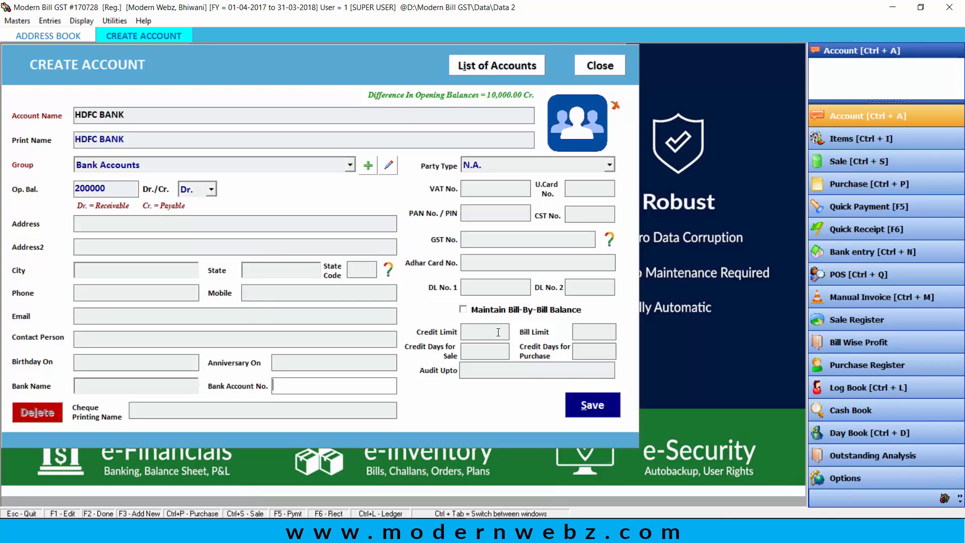
pyautogui.press('Return')
pyautogui.press('Return')
pyautogui.press('Return')
pyautogui.press('Return')
pyautogui.press('Return')
pyautogui.press('Return')
pyautogui.press('Return')
pyautogui.press('Return')
pyautogui.press('Return')
pyautogui.press('Return')
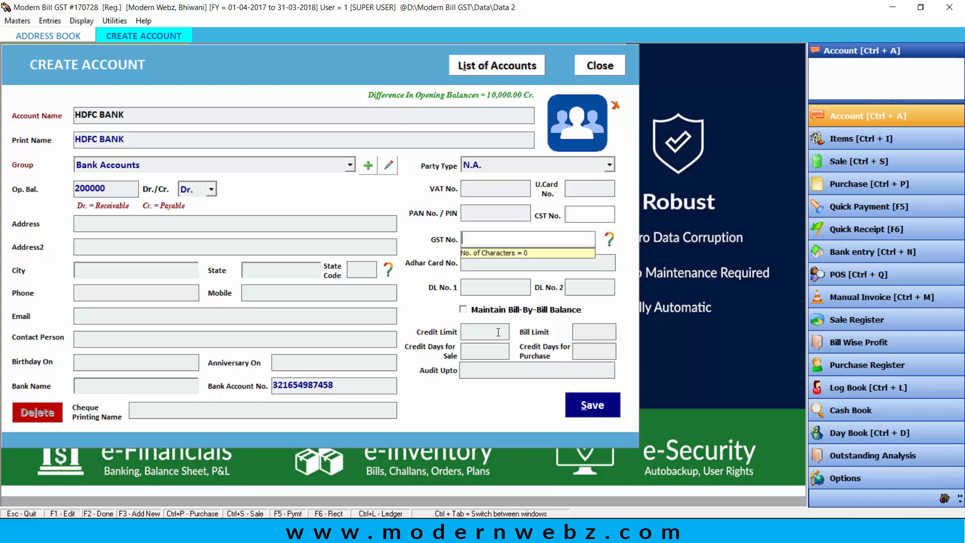
pyautogui.press('Return')
pyautogui.press('Return')
pyautogui.press('Return')
pyautogui.press('Return')
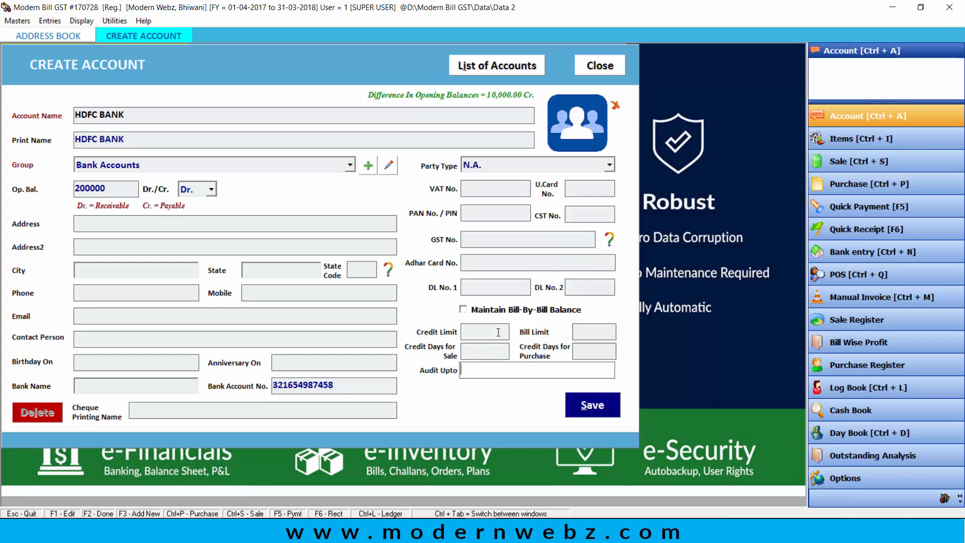
pyautogui.press('Return')
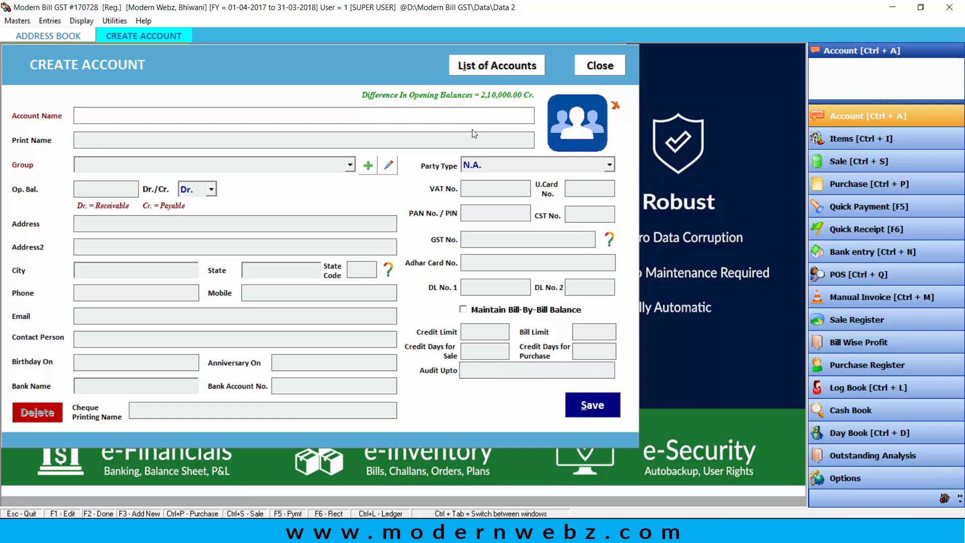
# Step: Enter the customer's name, letting the print name auto-fill, and set the group to CUSTOMERS
pyautogui.write('AMIT')
pyautogui.press('Return')
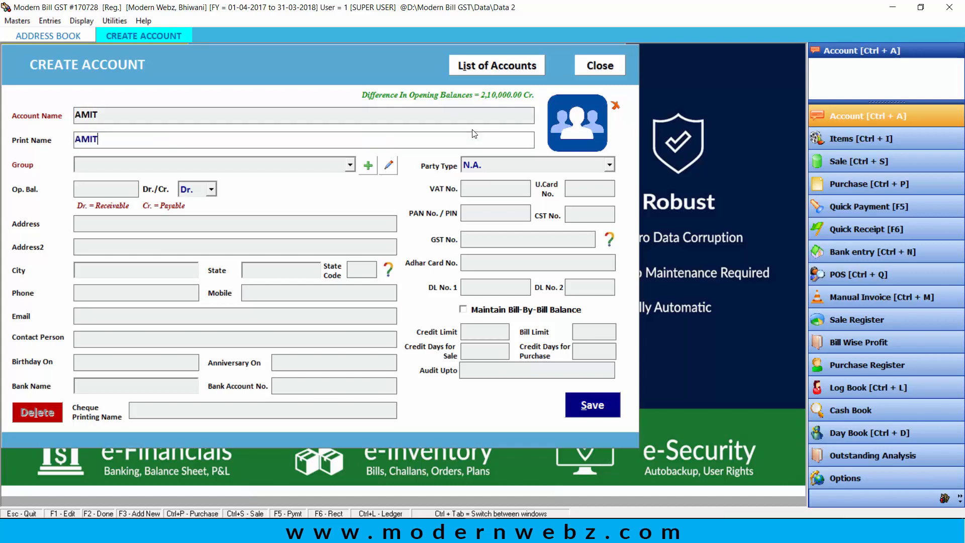
pyautogui.press('Return')
pyautogui.press('Down')
pyautogui.press('Down')
pyautogui.press('Down')
pyautogui.press('Down')
pyautogui.press('Down')
pyautogui.press('Down')
pyautogui.press('Down')
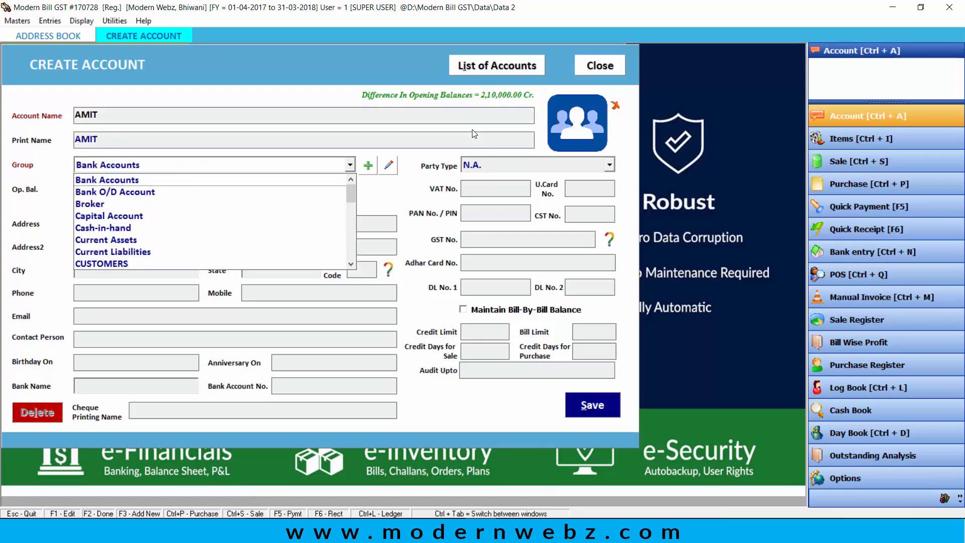
pyautogui.press('Return')
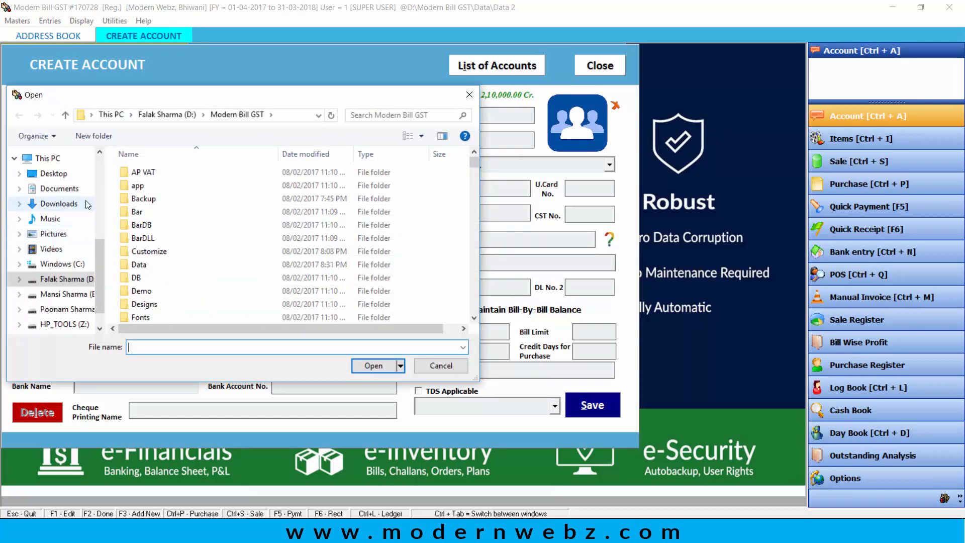
# Step: Browse the Pictures folders in the photo Open dialog, then cancel without choosing a picture
pyautogui.click(53, 233)
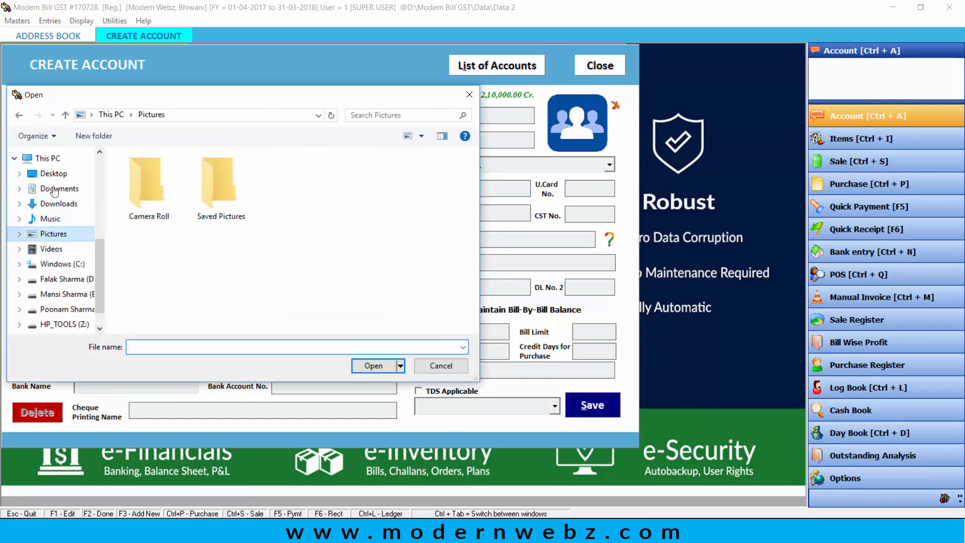
pyautogui.doubleClick(216, 198)
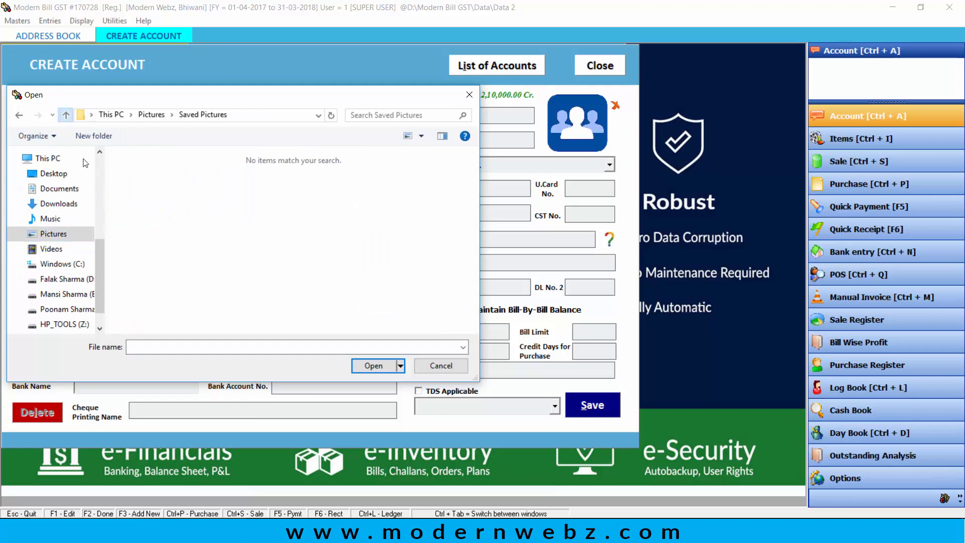
pyautogui.click(65, 115)
pyautogui.doubleClick(146, 201)
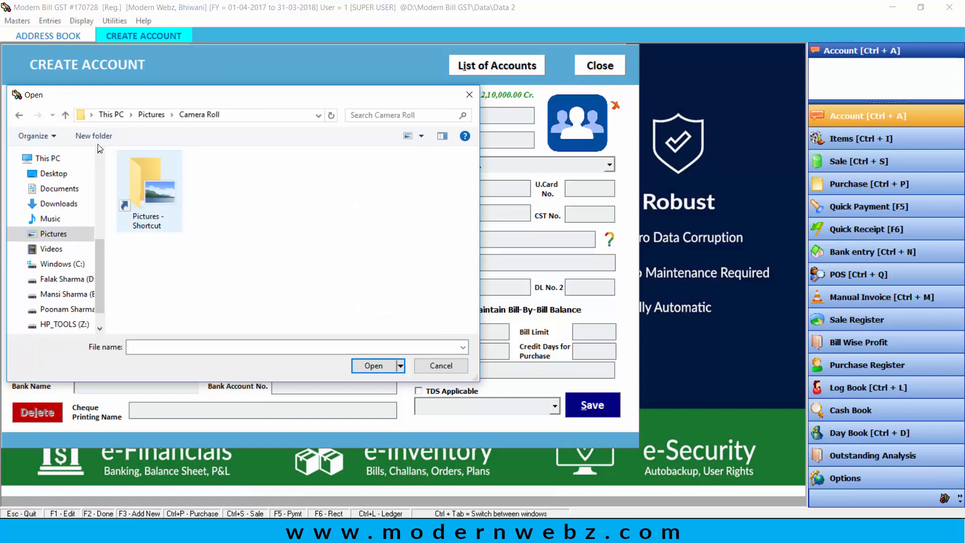
pyautogui.doubleClick(142, 198)
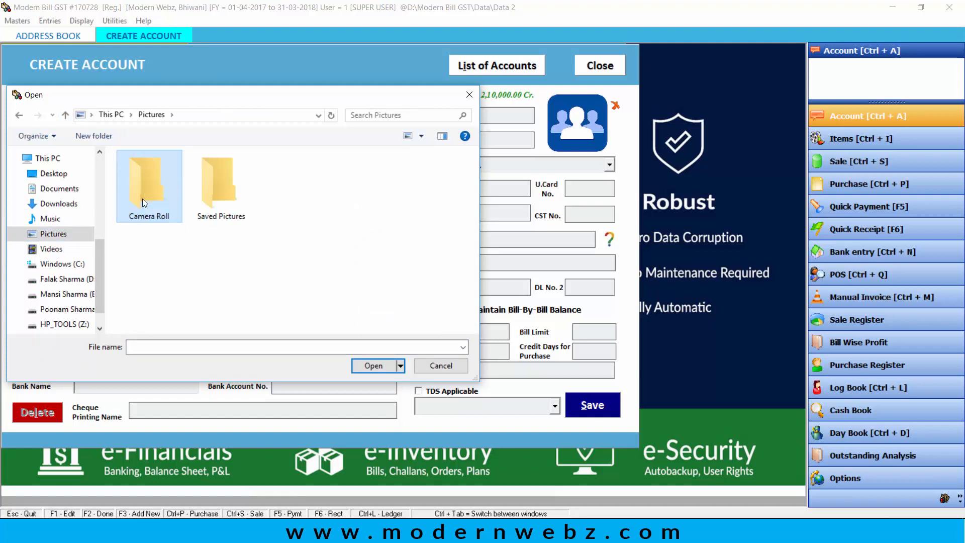
pyautogui.click(65, 115)
pyautogui.click(65, 114)
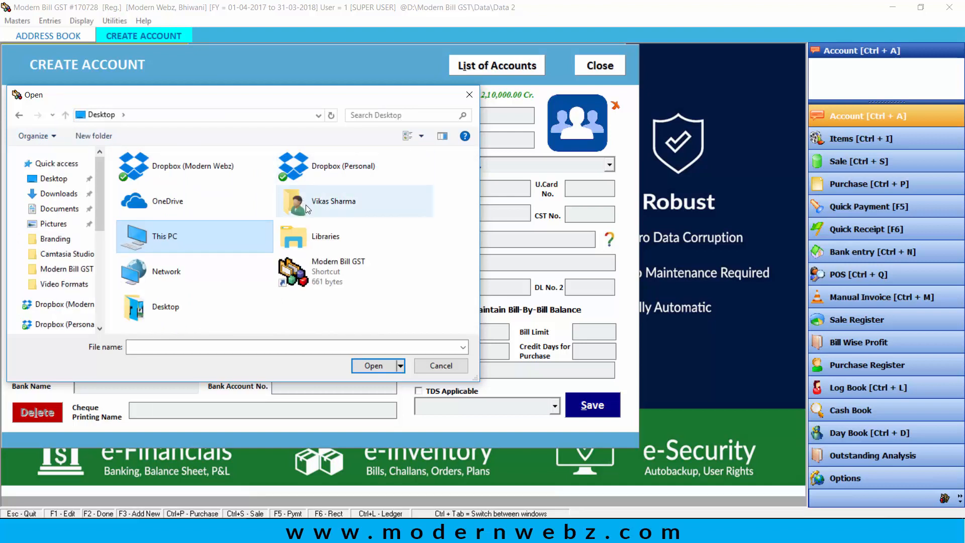
pyautogui.click(448, 365)
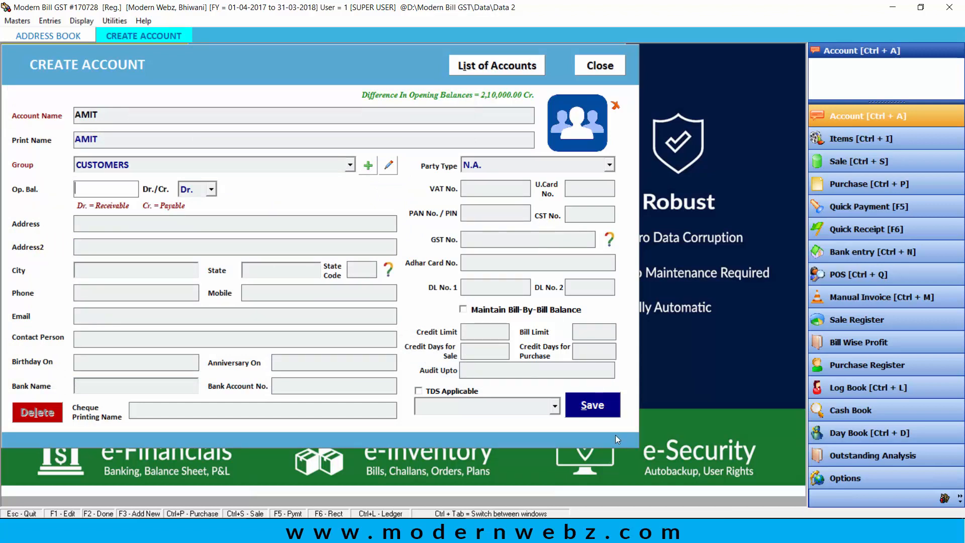
# Step: Save the customer account and acknowledge the 'New Account has been Added' message
pyautogui.click(605, 411)
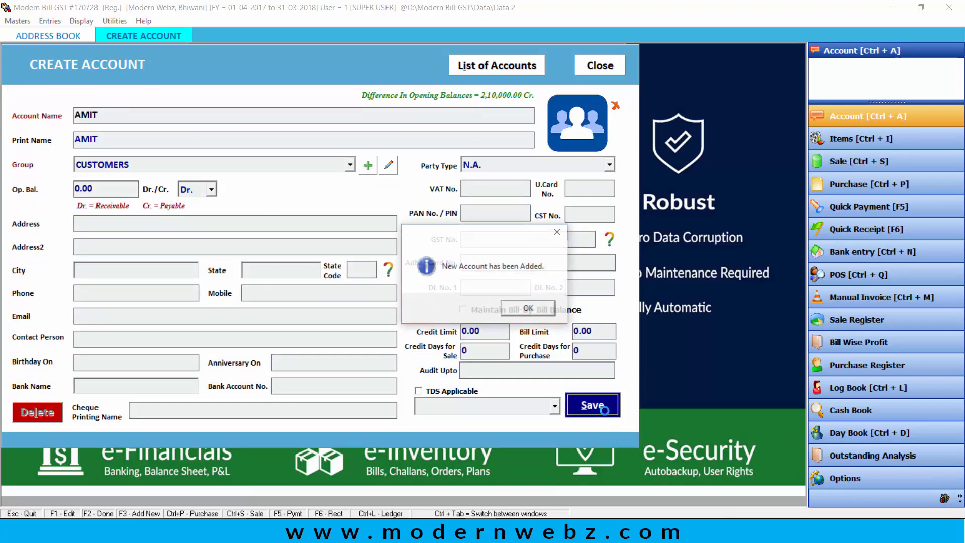
pyautogui.click(542, 312)
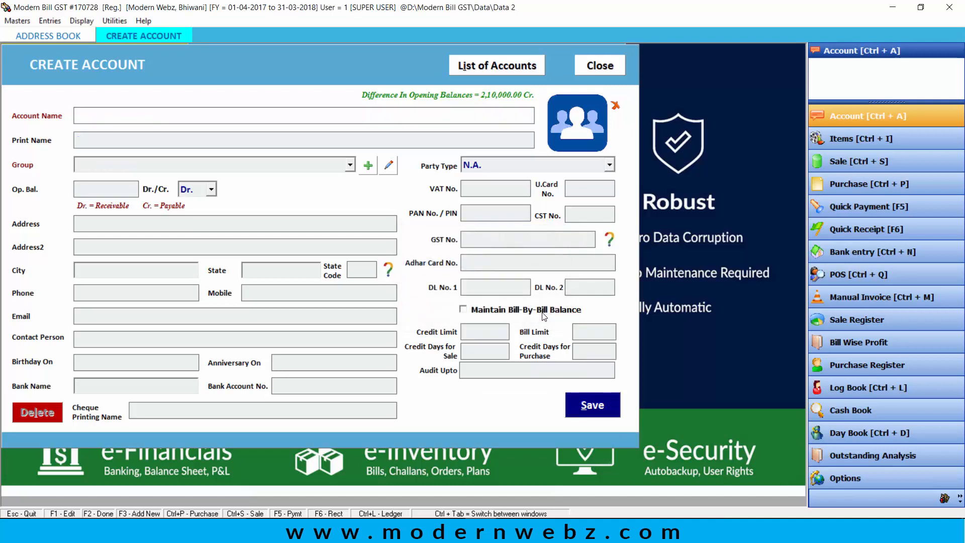